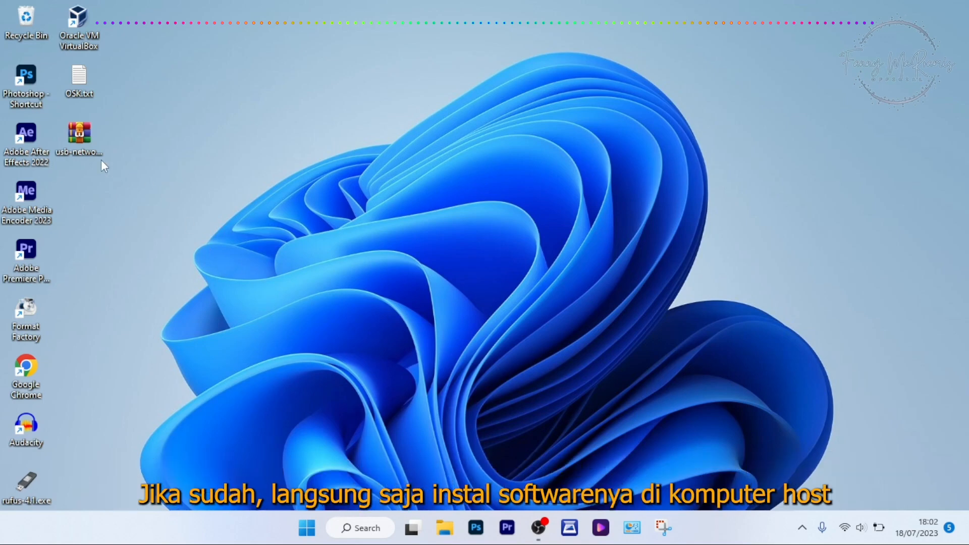
Step: Run usb_network_gate.exe from the USB Network Gate 9.0.2236 folder in the usb-network-gate-902236.rar archive, using English as the setup language
double_click(80, 136)
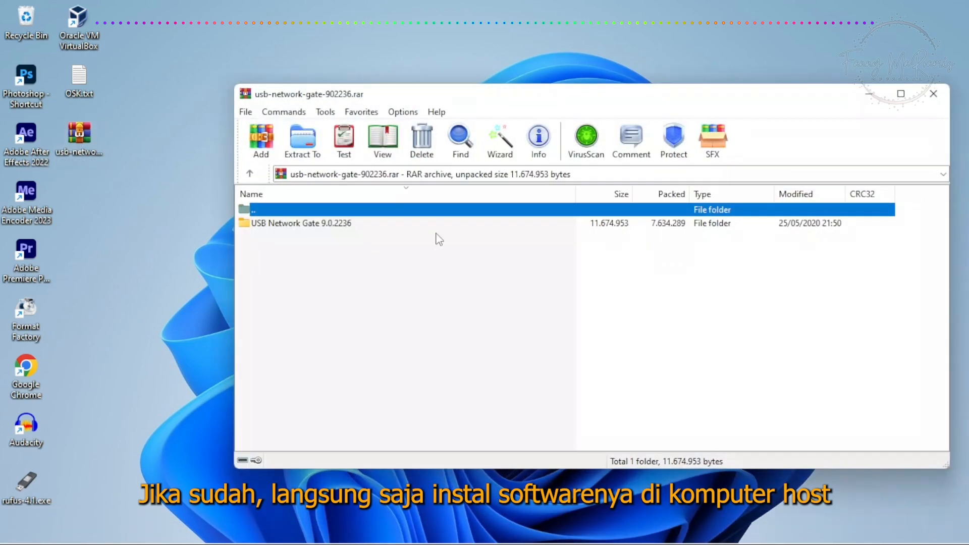
double_click(294, 223)
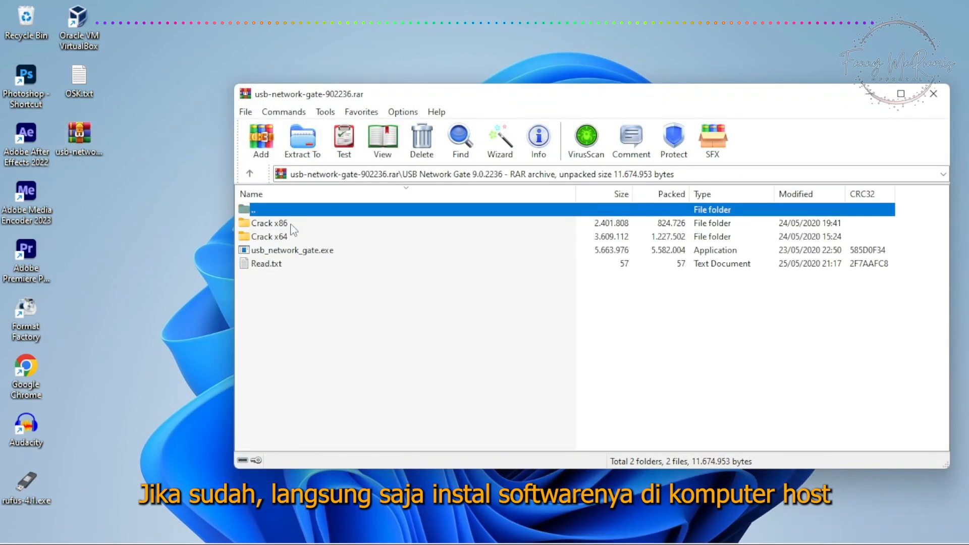
double_click(286, 251)
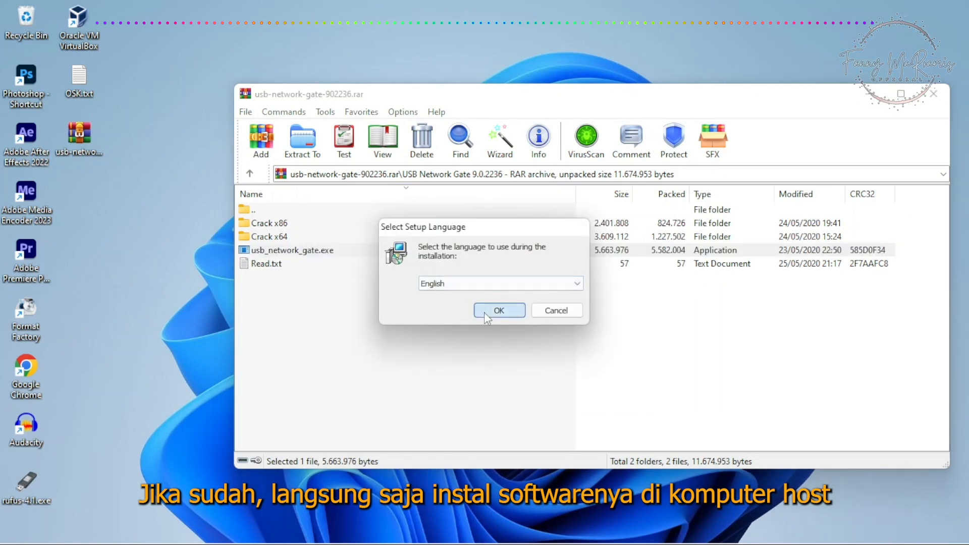
left_click(484, 311)
Step: Install USB Network Gate on the host with the default folders and a desktop icon, finishing setup without opening the program
left_click(564, 392)
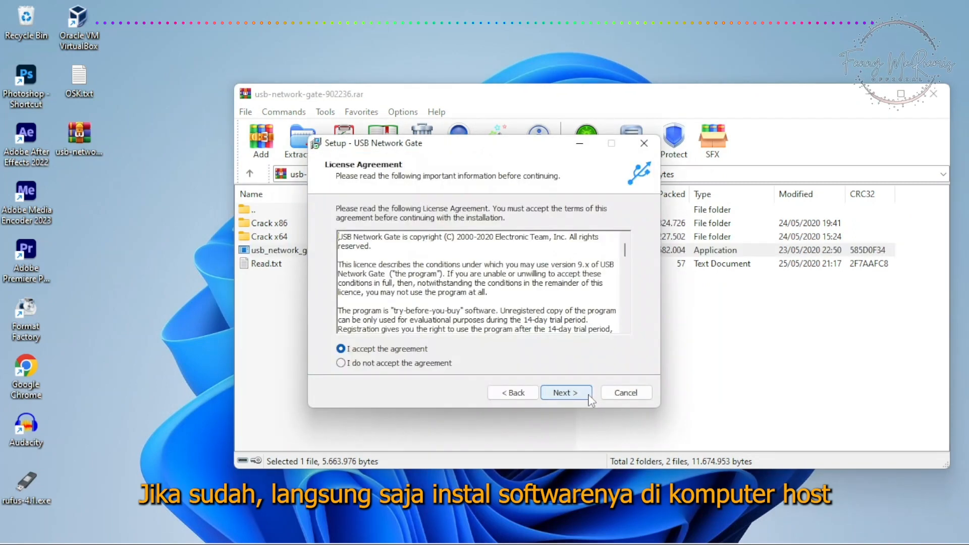
left_click(568, 392)
left_click(567, 393)
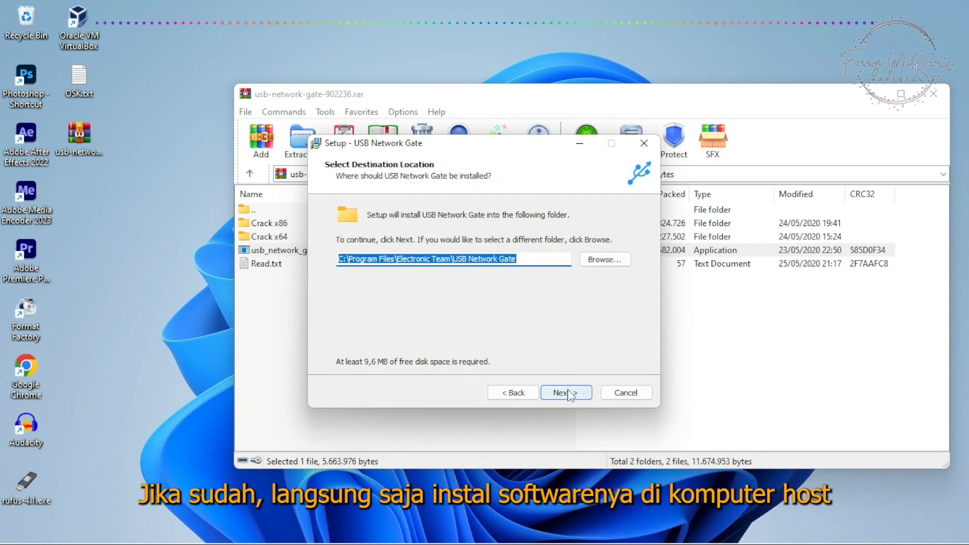
left_click(578, 397)
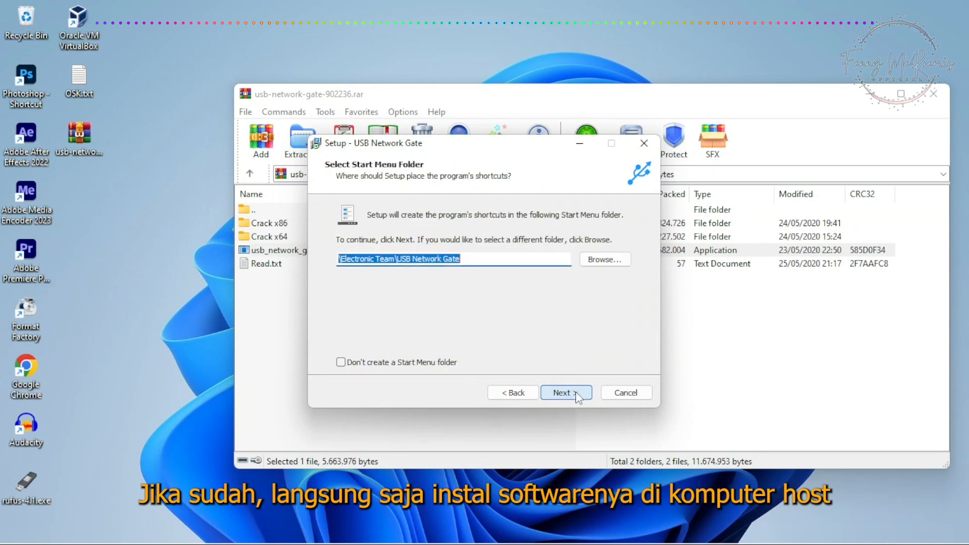
left_click(576, 397)
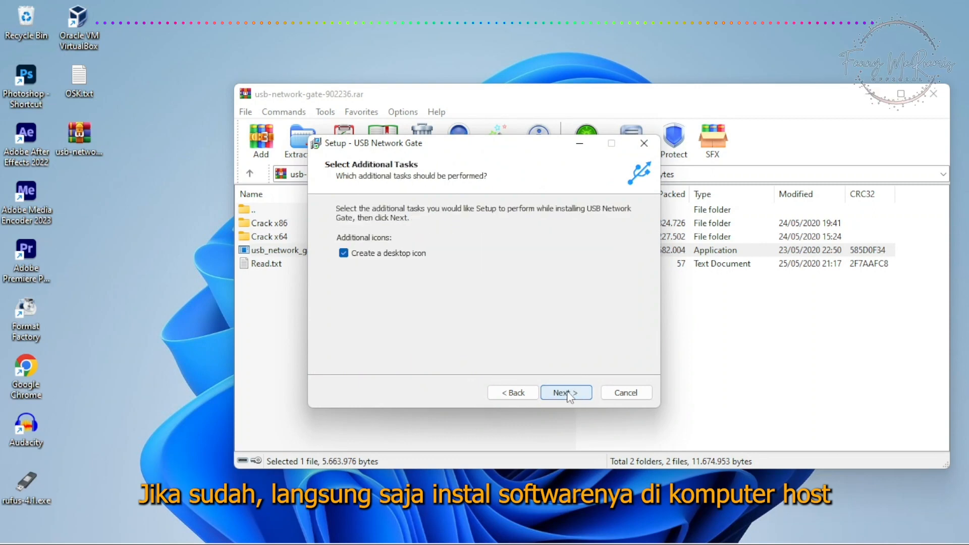
left_click(567, 396)
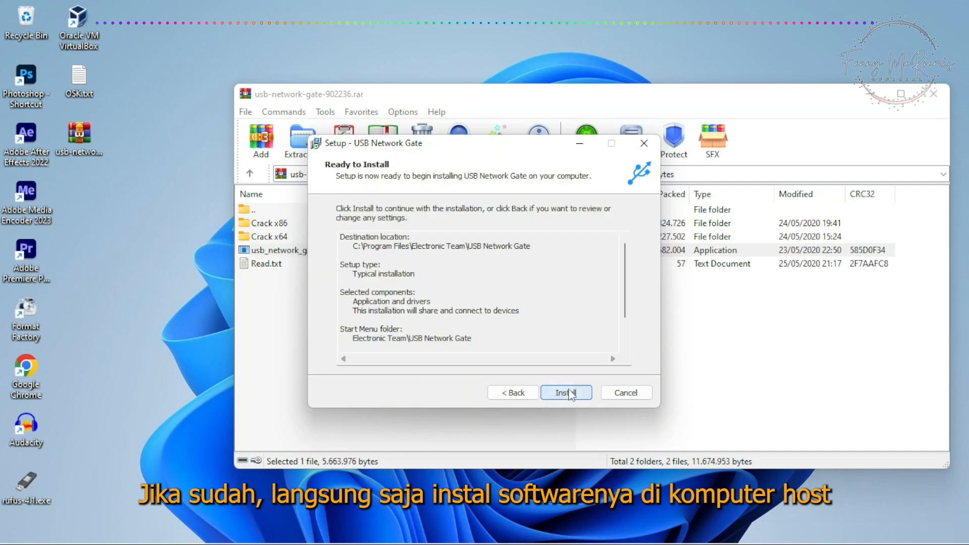
left_click(570, 394)
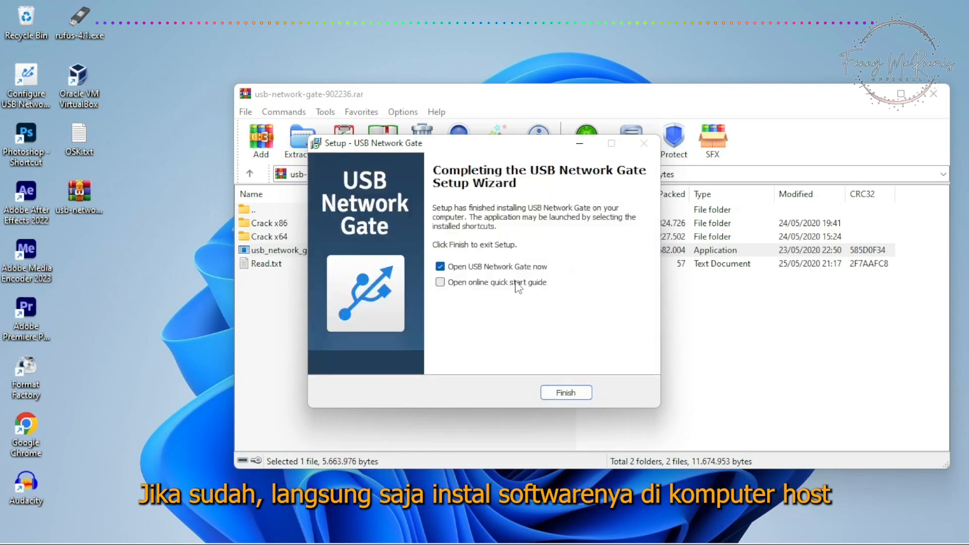
left_click(440, 266)
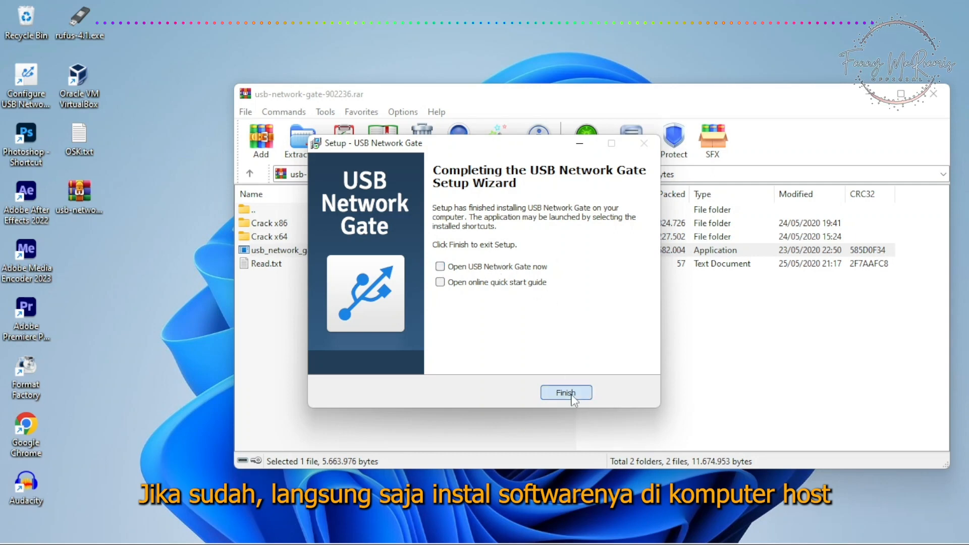
left_click(566, 393)
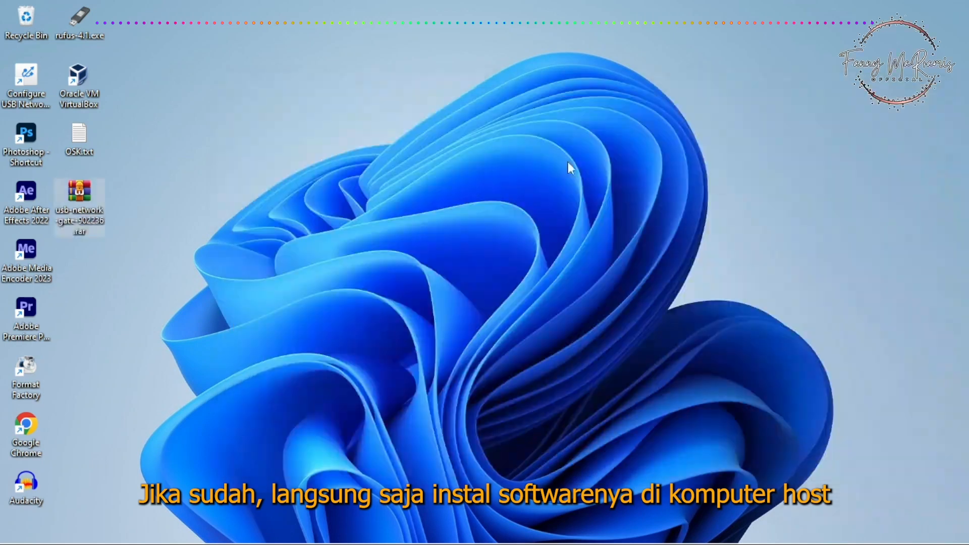
Step: Open Oracle VM VirtualBox and attach network Adapter 1 of the Windows 7 virtual machine to NAT
double_click(80, 77)
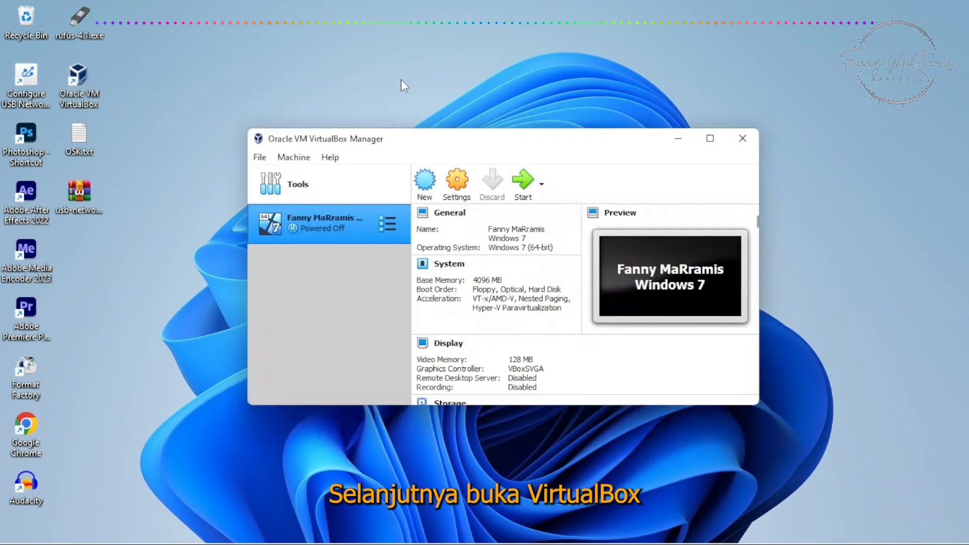
left_click(463, 183)
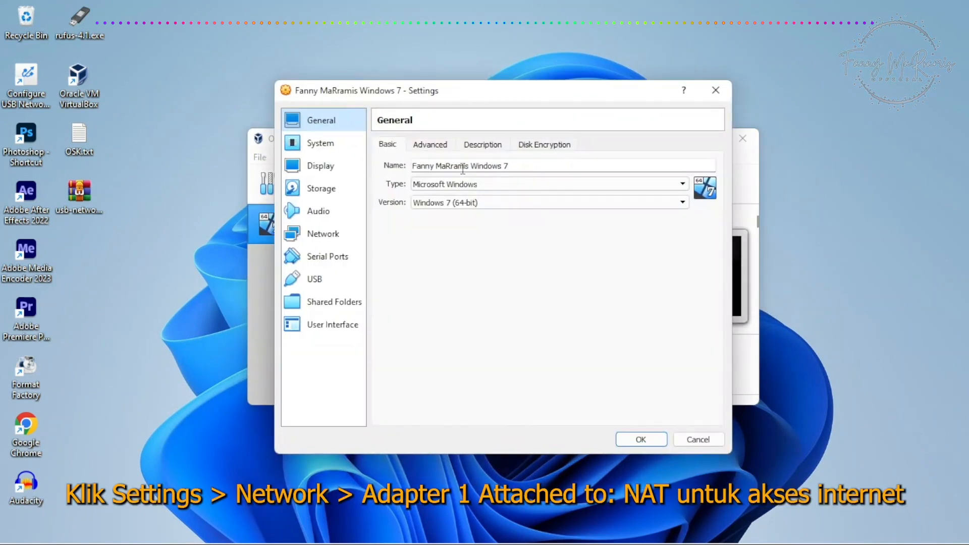
left_click(329, 235)
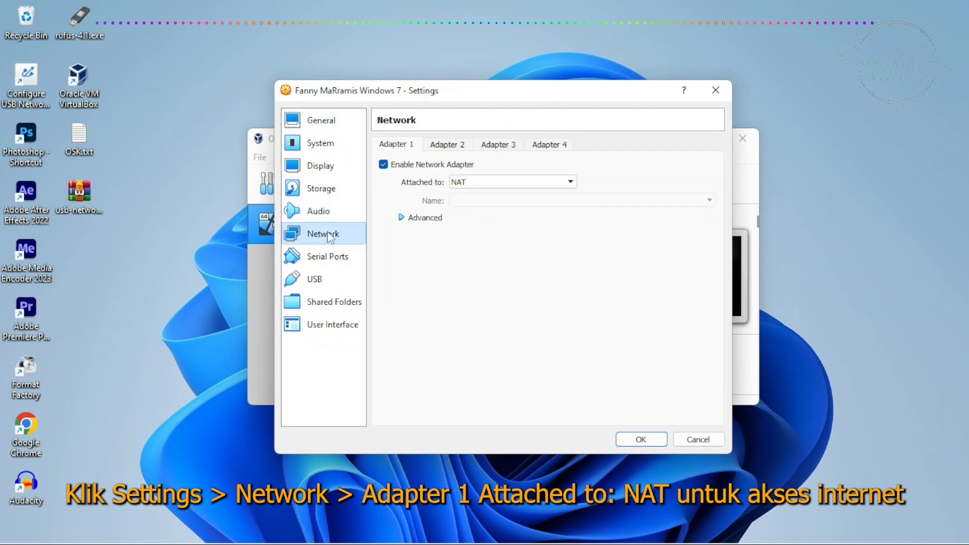
left_click(480, 185)
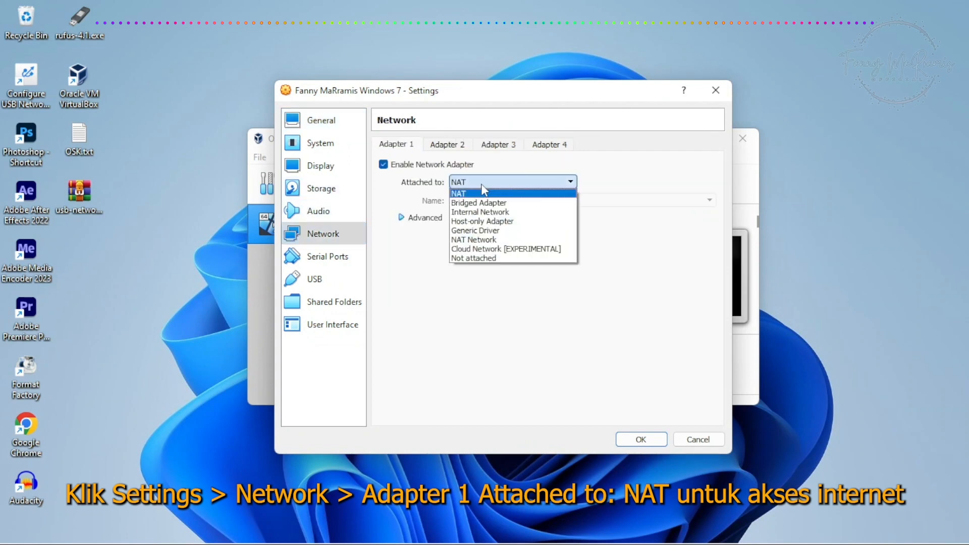
left_click(476, 194)
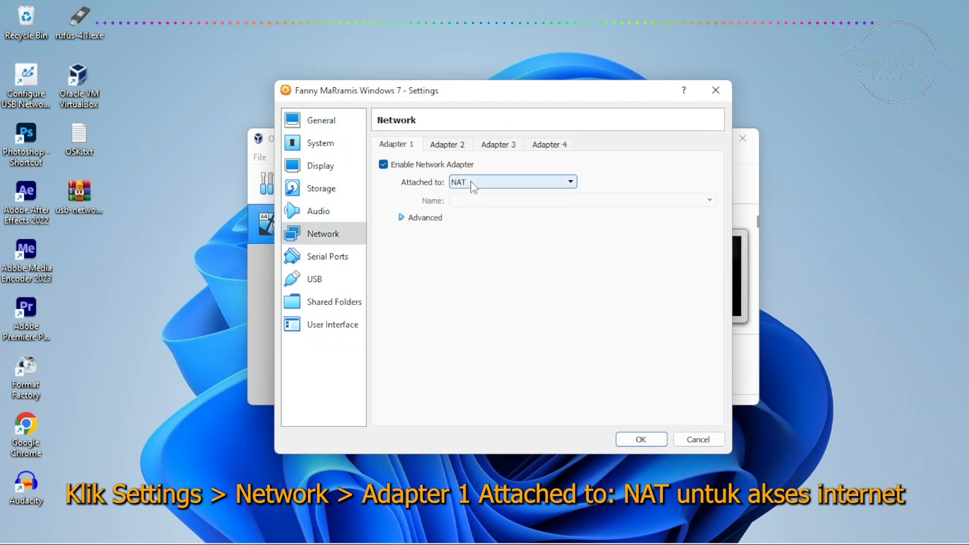
Step: Attach network Adapter 2 to Bridged Adapter, using the Intel(R) Ethernet Connection I219-LM interface
left_click(441, 145)
left_click(471, 184)
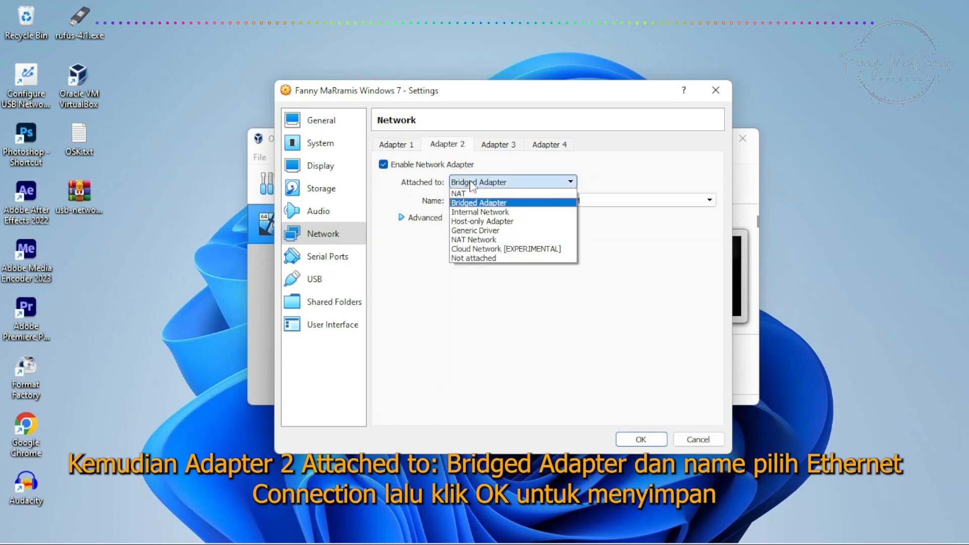
left_click(469, 202)
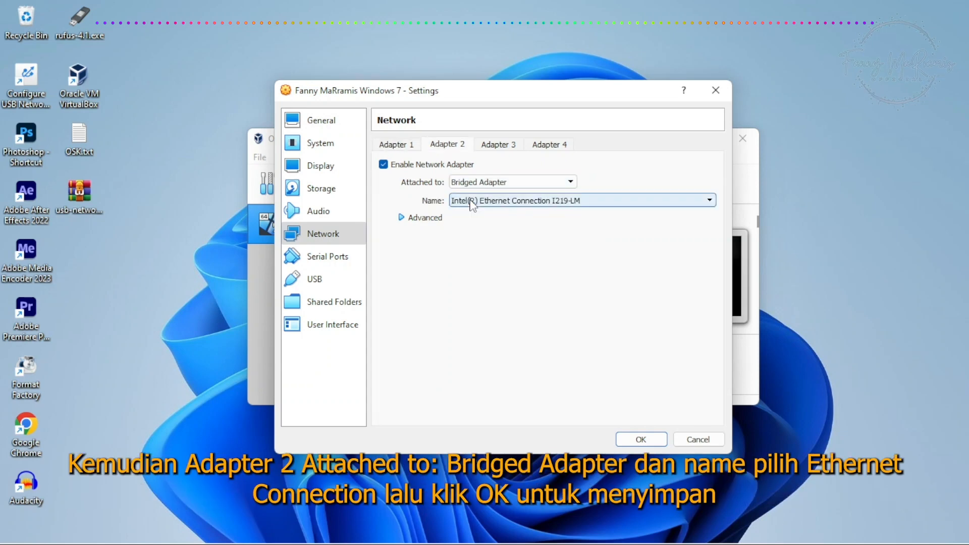
left_click(492, 202)
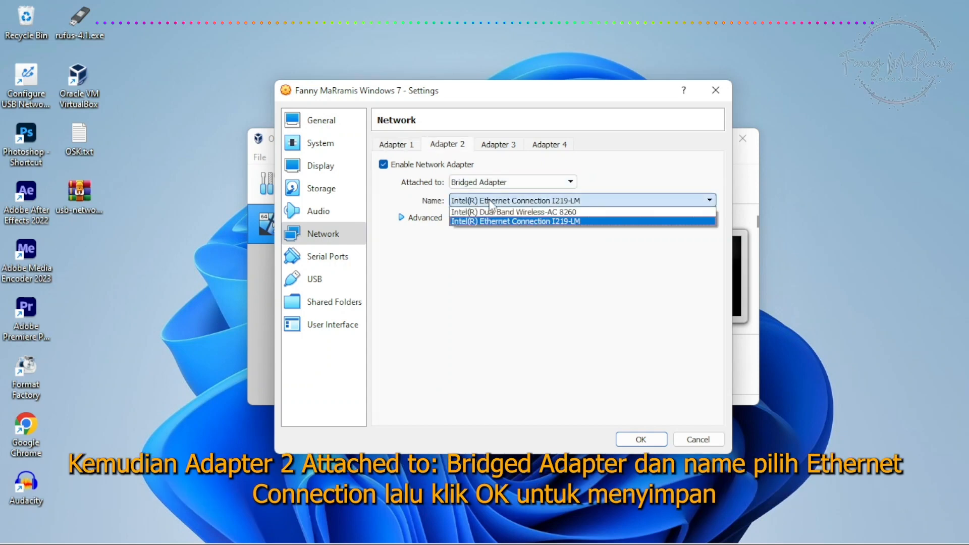
left_click(492, 222)
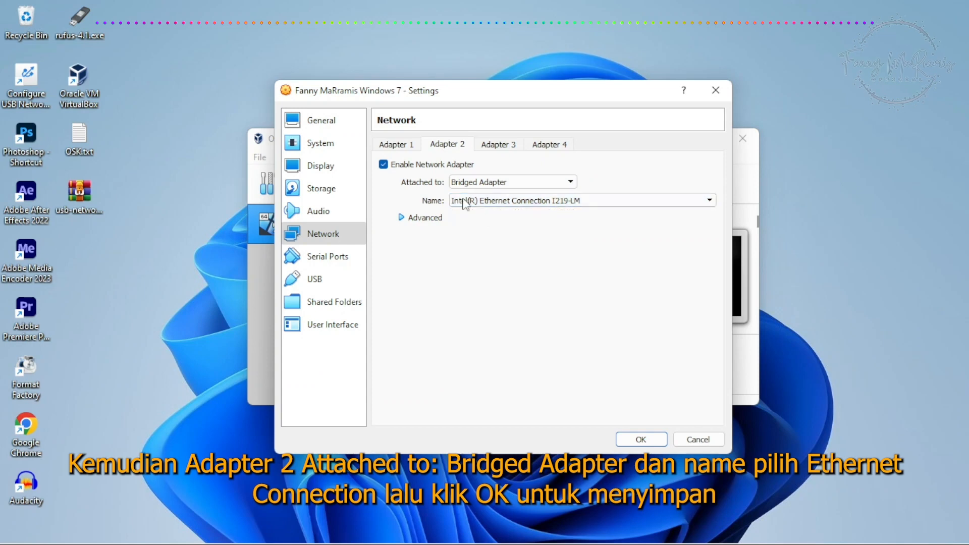
Step: Review the Adapter 1 and Adapter 2 settings and save the virtual machine's network configuration
left_click(402, 147)
left_click(437, 147)
left_click(405, 145)
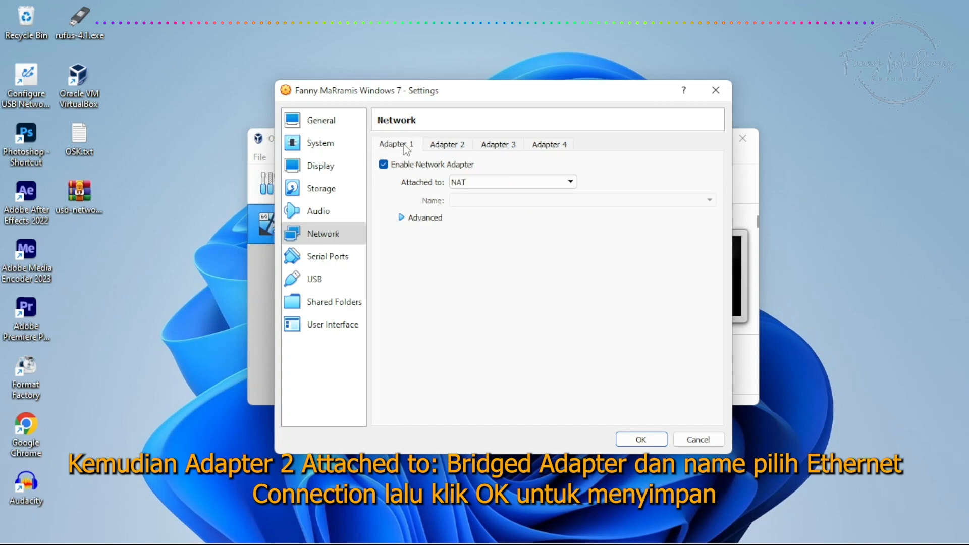
left_click(453, 147)
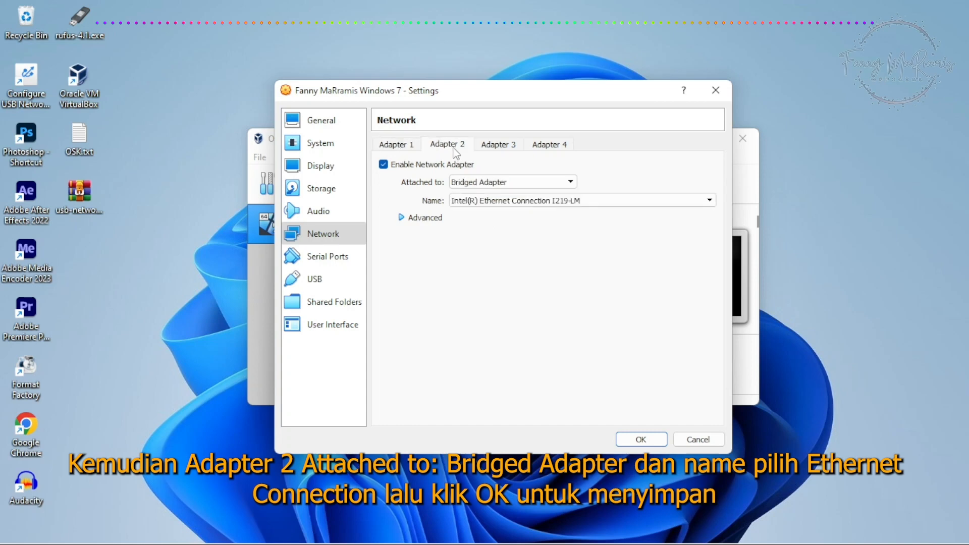
left_click(647, 435)
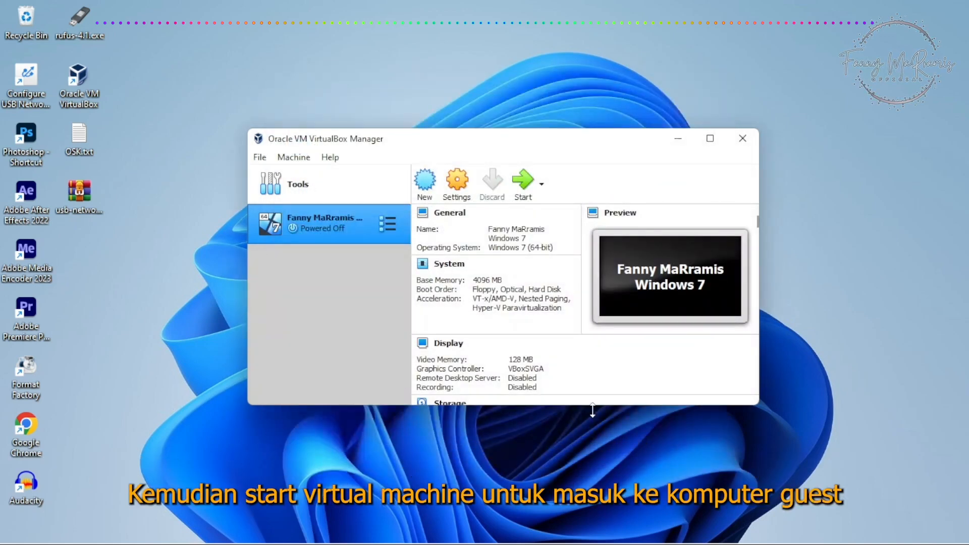
Step: Start the virtual machine, boot Windows normally, and dismiss the Auto capture keyboard notice
left_click(523, 180)
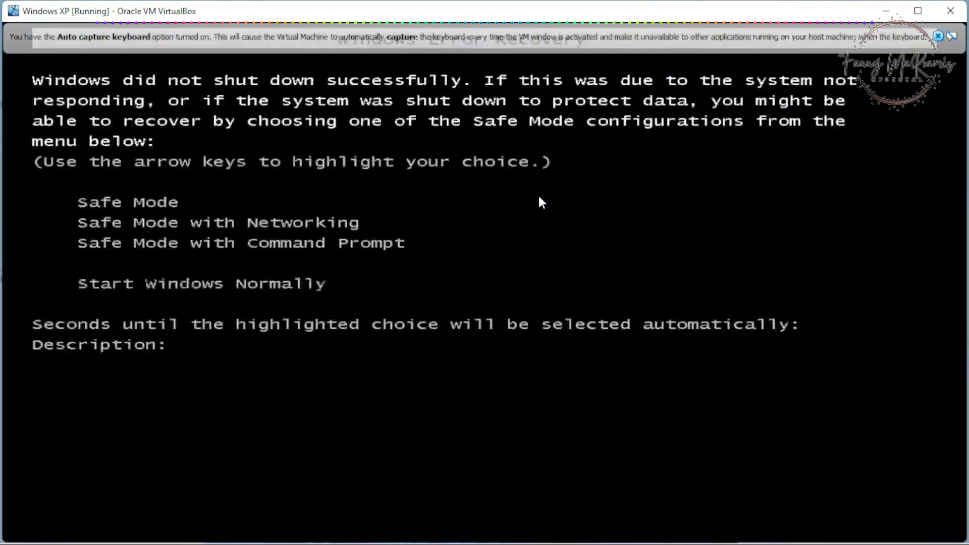
key("Return")
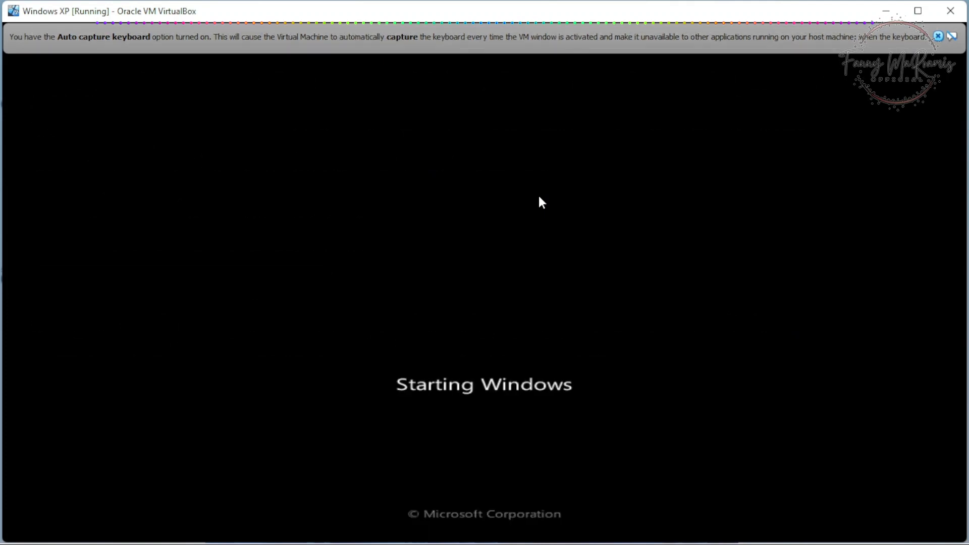
left_click(939, 36)
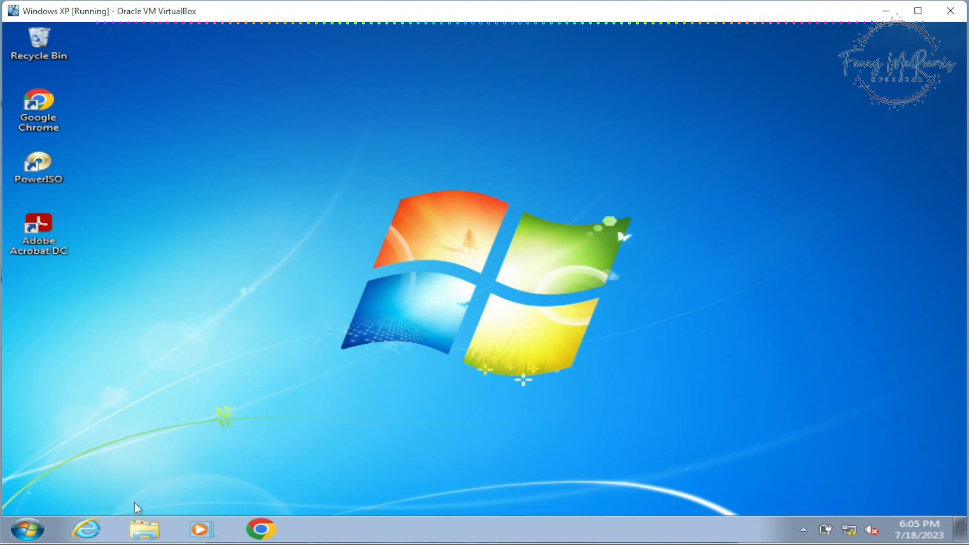
Step: In the guest, launch usb_network_gate.exe from the usb-network-gate-902236 archive in Downloads, allowing it to run with the default setup language
left_click(144, 528)
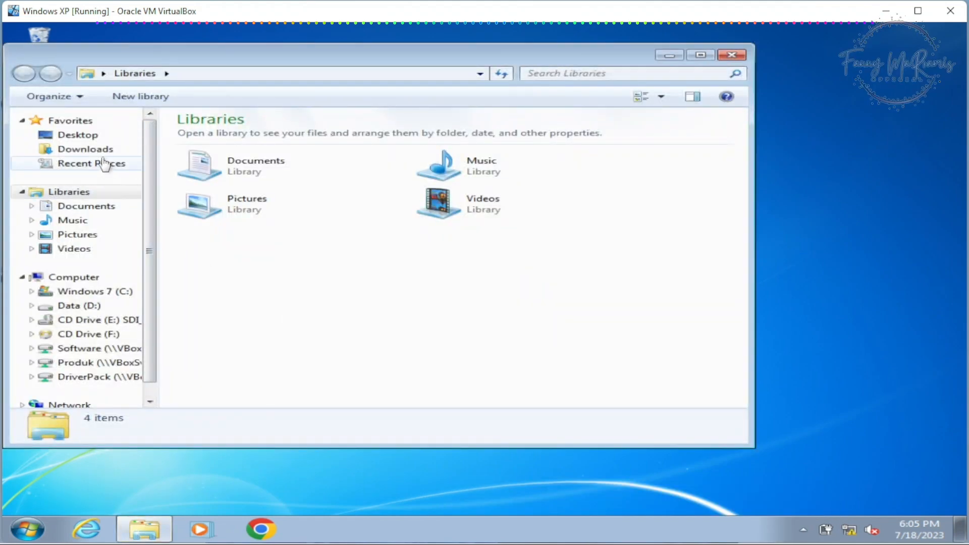
left_click(86, 149)
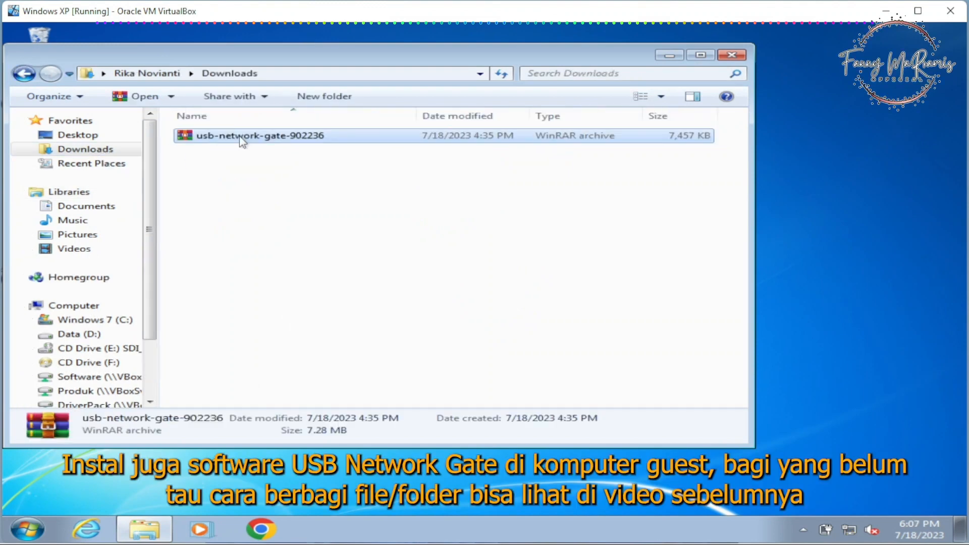
double_click(243, 135)
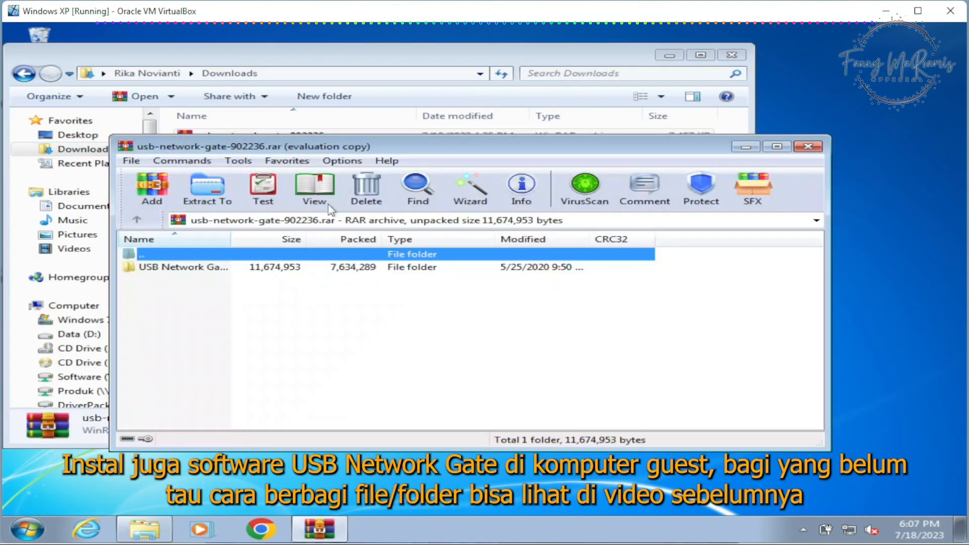
double_click(193, 268)
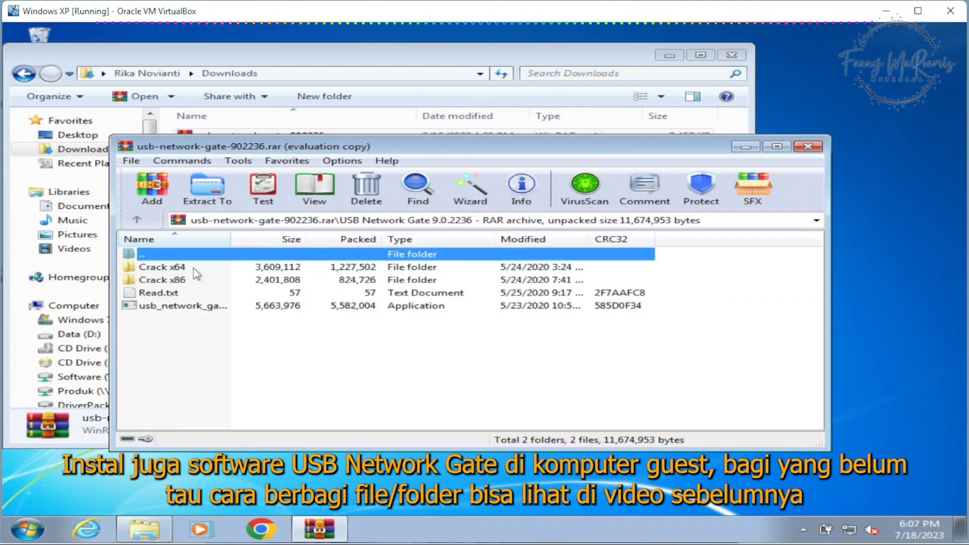
double_click(173, 306)
left_click(565, 286)
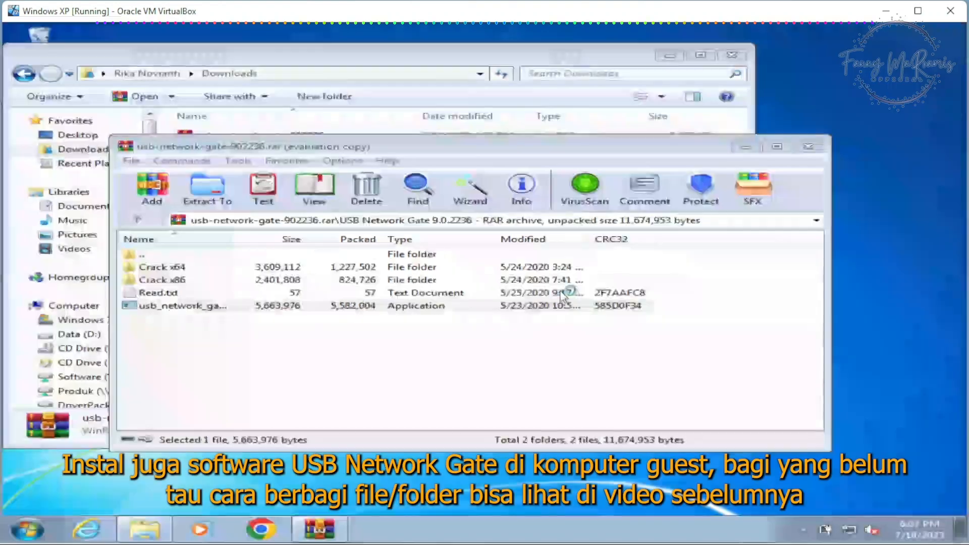
left_click(502, 304)
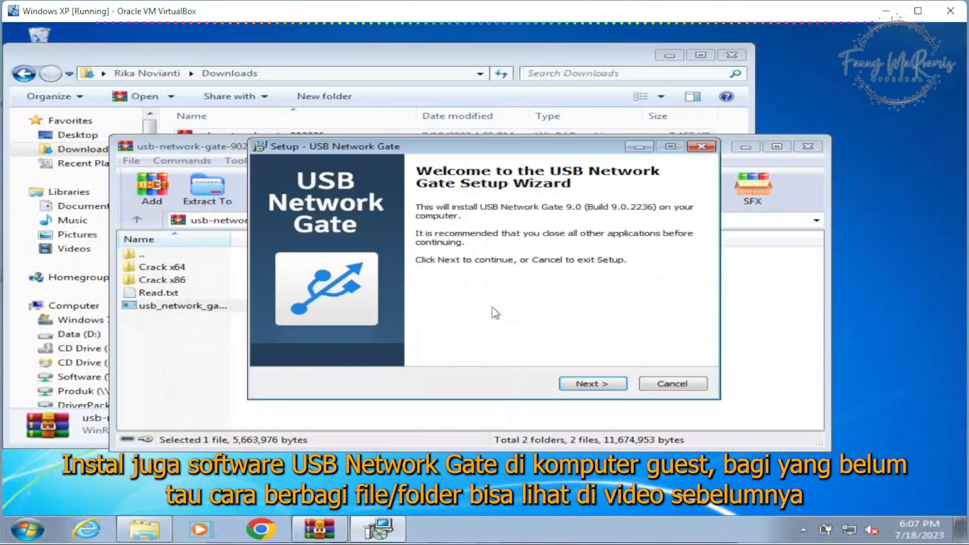
Step: Install USB Network Gate in the guest with the default destination folder, Start Menu folder and desktop icon
left_click(578, 385)
left_click(596, 384)
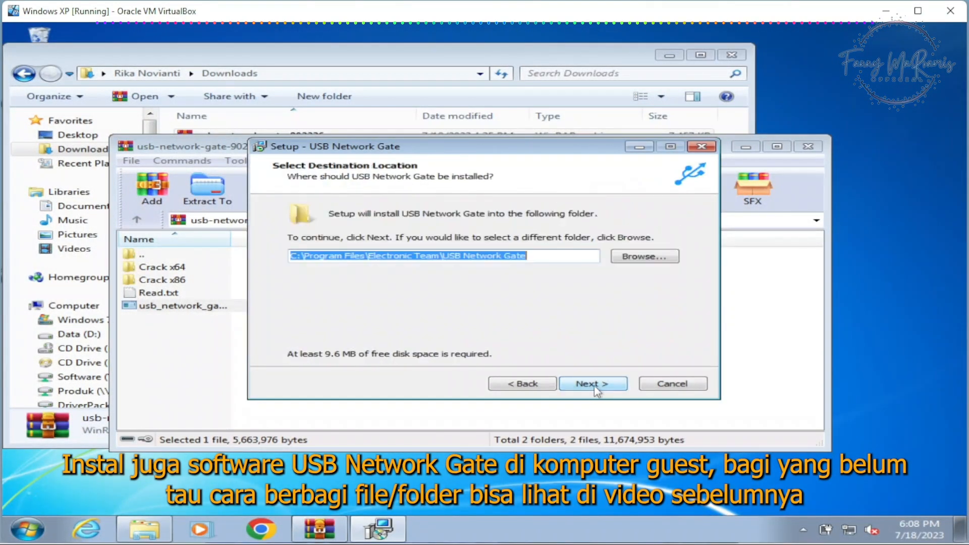
left_click(591, 386)
left_click(594, 385)
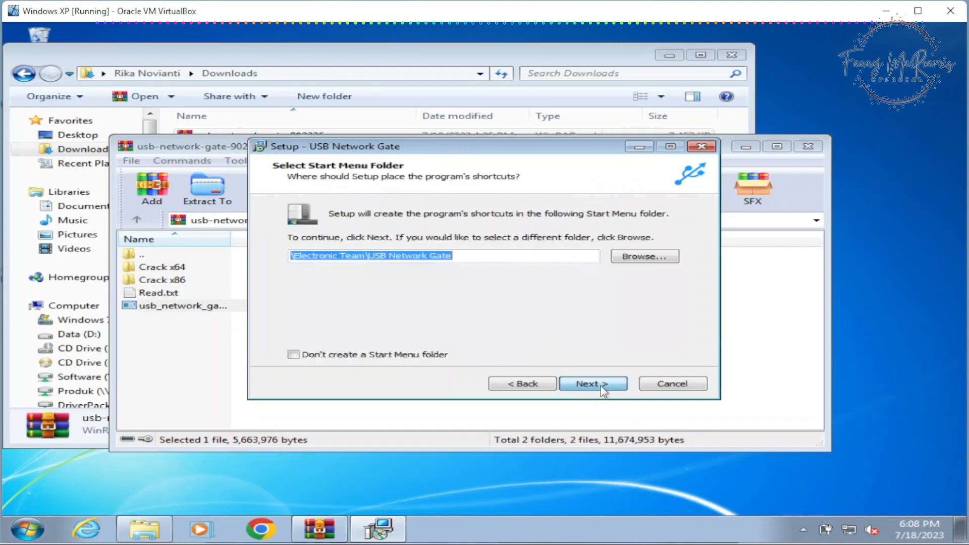
left_click(603, 385)
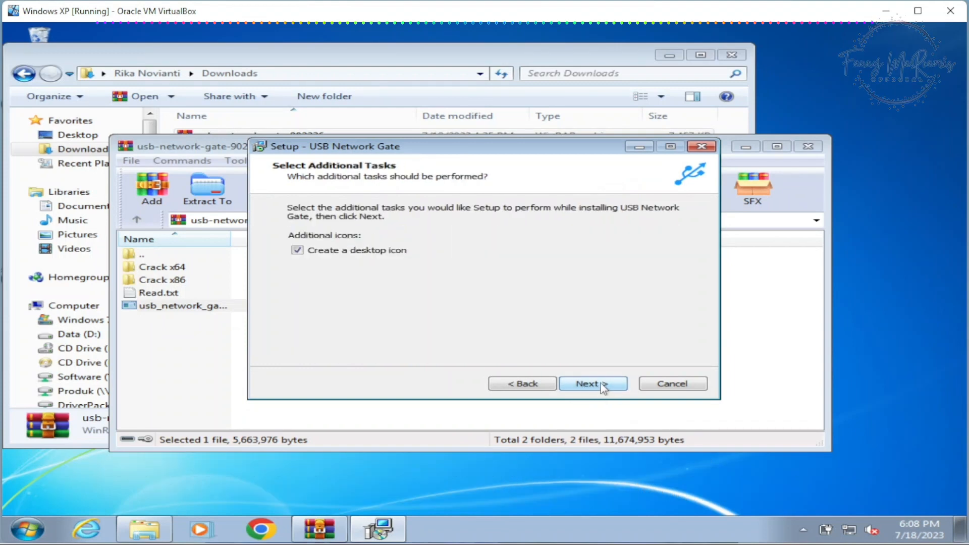
left_click(582, 386)
left_click(584, 386)
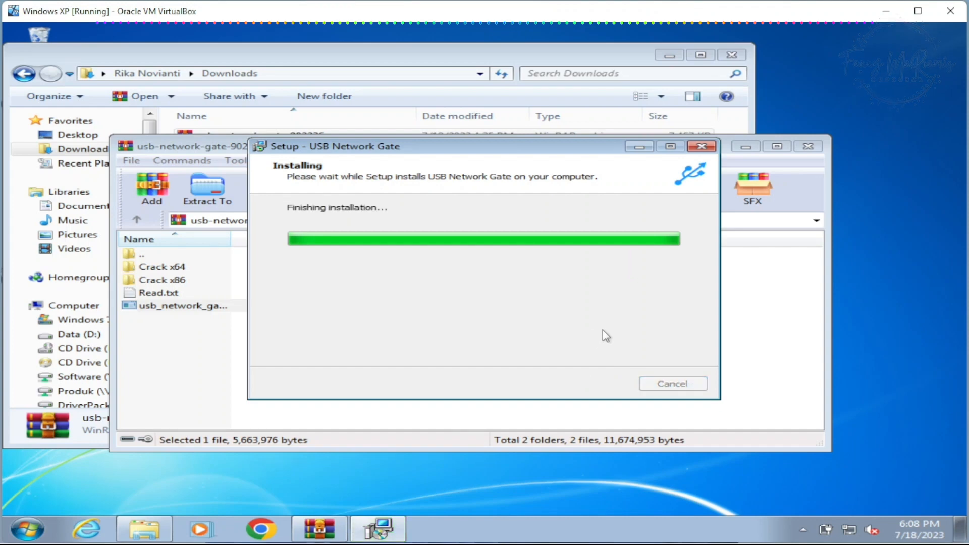
Step: Finish the setup without opening USB Network Gate, and close the archive and Downloads windows
left_click(490, 264)
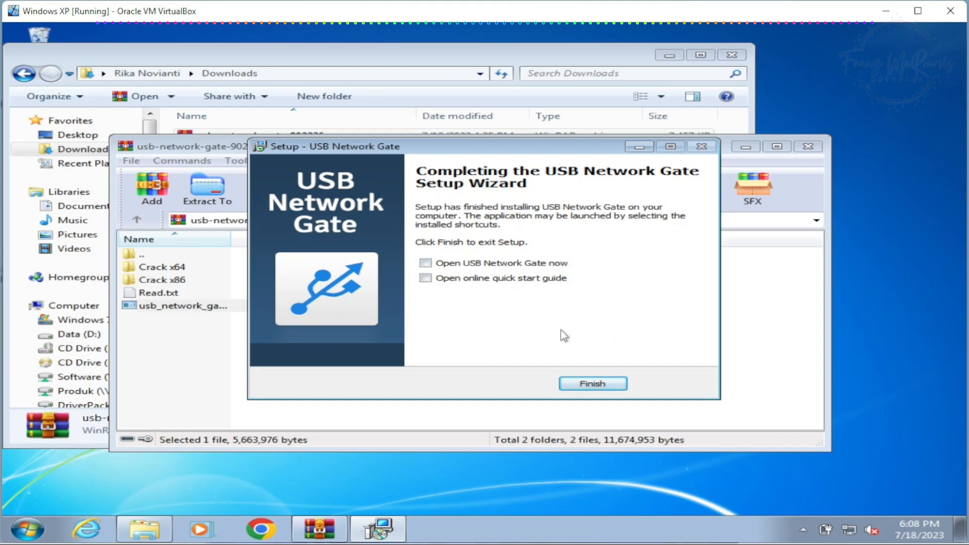
left_click(593, 384)
left_click(808, 146)
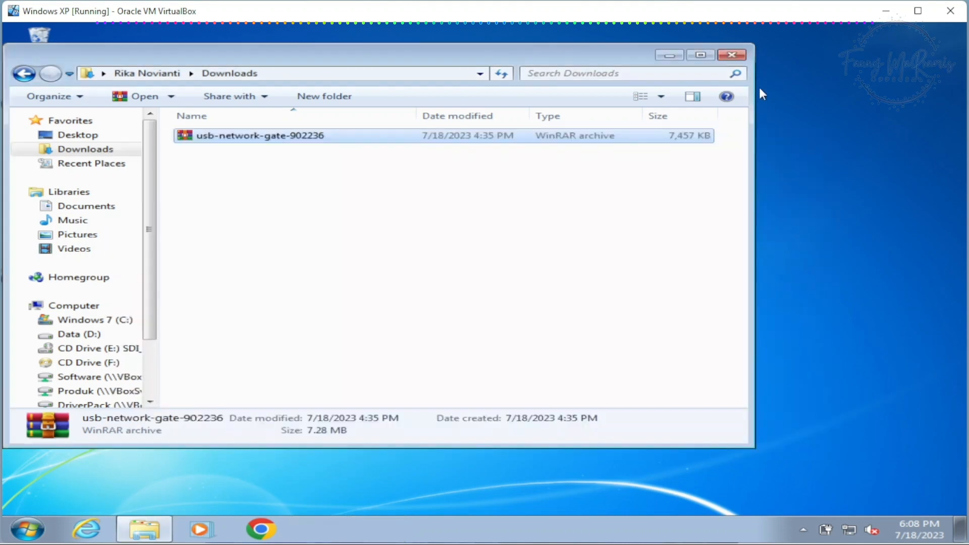
left_click(732, 55)
left_click(39, 295)
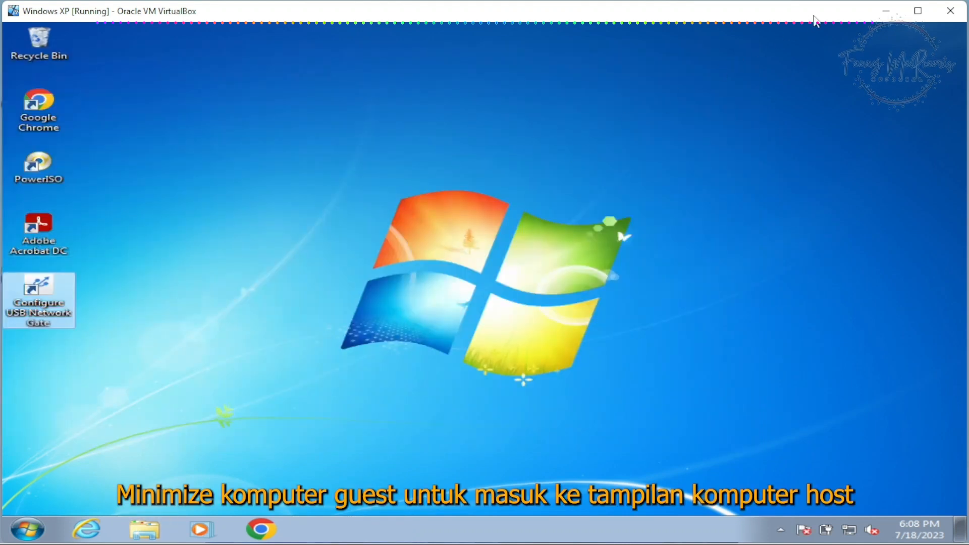
Step: Minimize the guest machine and open USB Network Gate on the host in trial mode
left_click(894, 12)
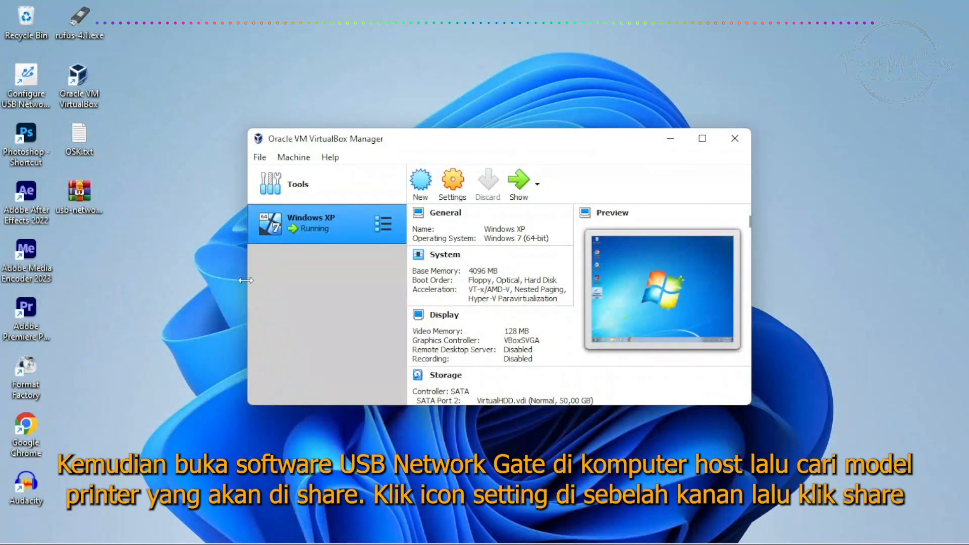
left_click(32, 80)
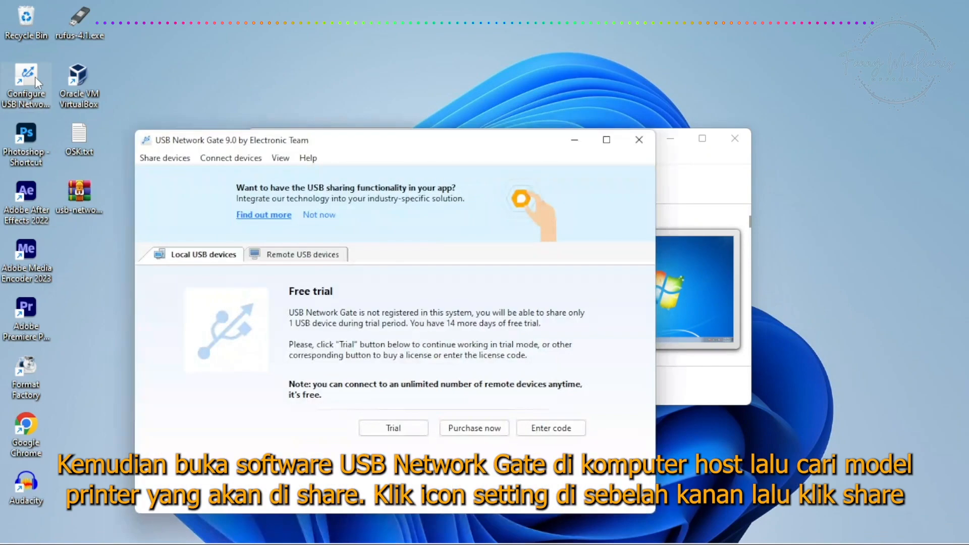
left_click(395, 427)
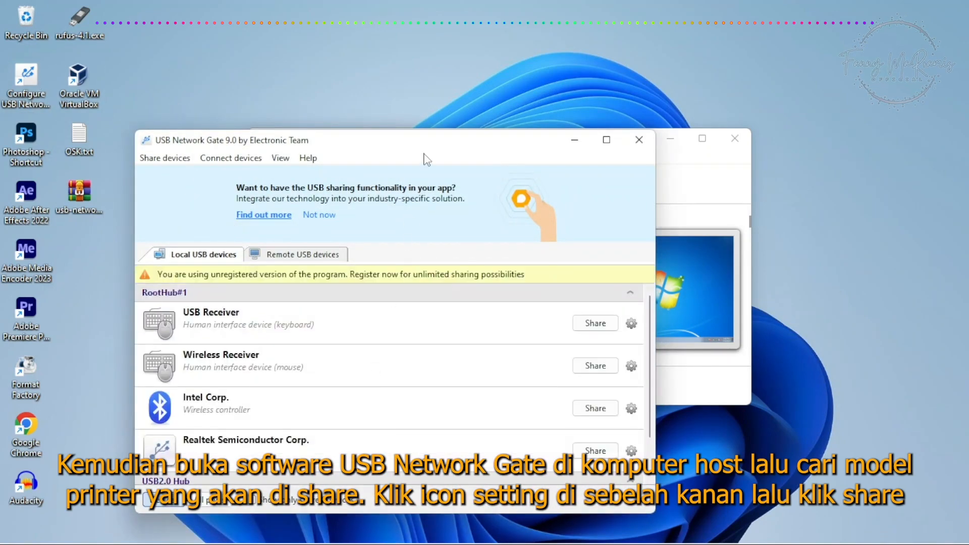
Step: Share the L3210 Series printer under USB2.0 Hub, listening for incoming connections on port 17458 with the default sharing options
scroll(233, 341, "down", 1)
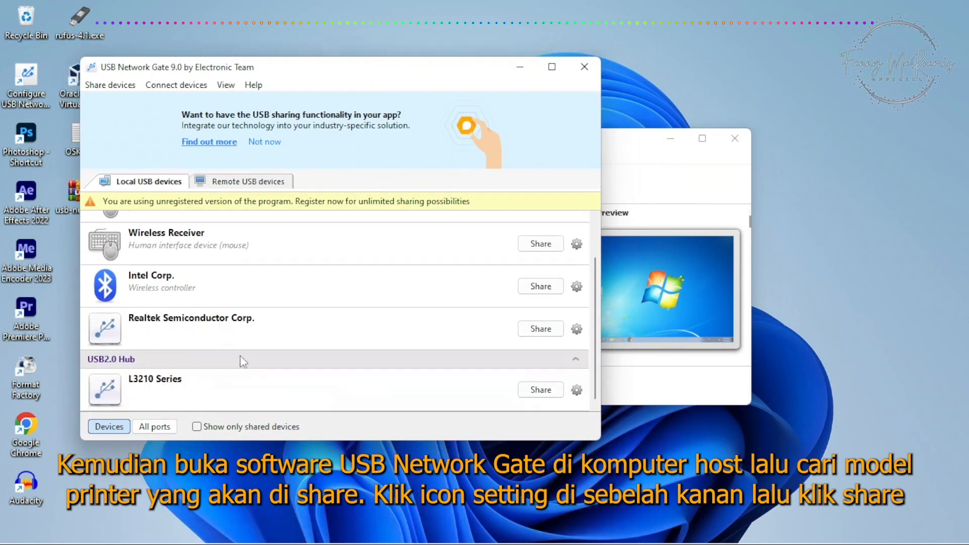
left_click(576, 396)
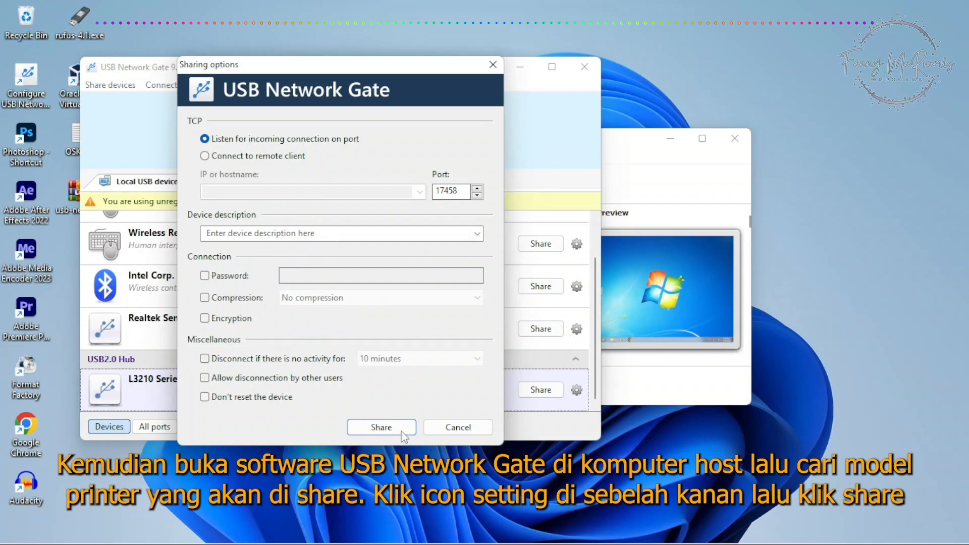
left_click(381, 427)
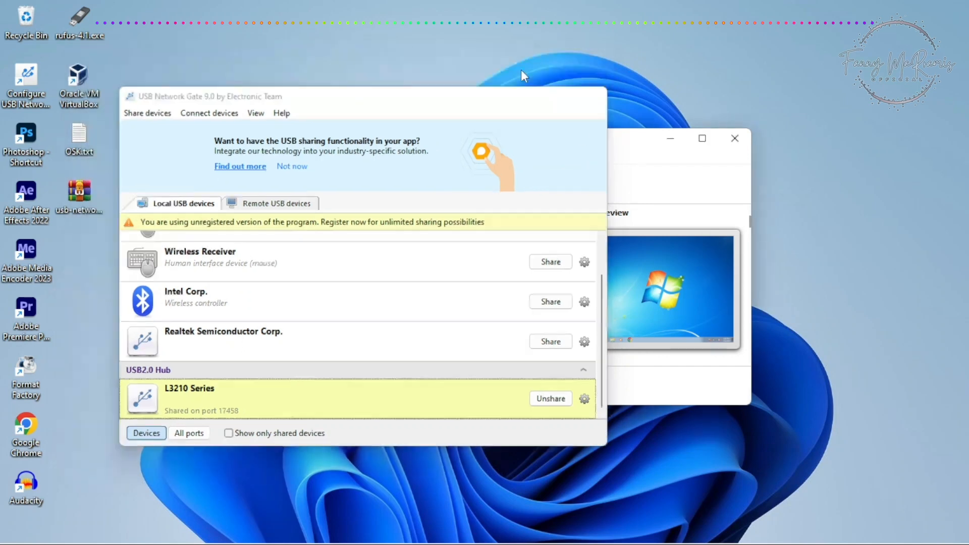
Step: Switch back to the guest, open USB Network Gate in trial mode, and connect the remote L3210 Series device
left_click(521, 68)
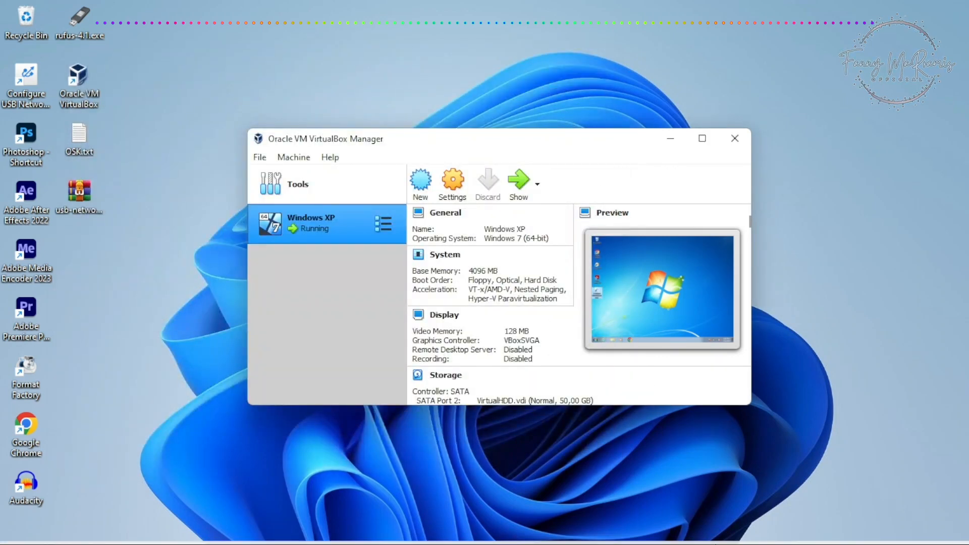
left_click(679, 528)
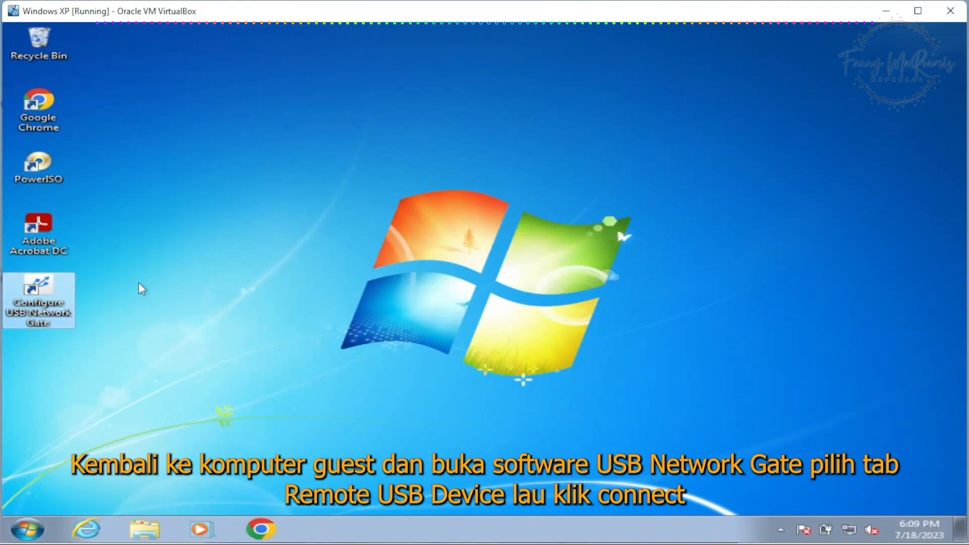
double_click(65, 286)
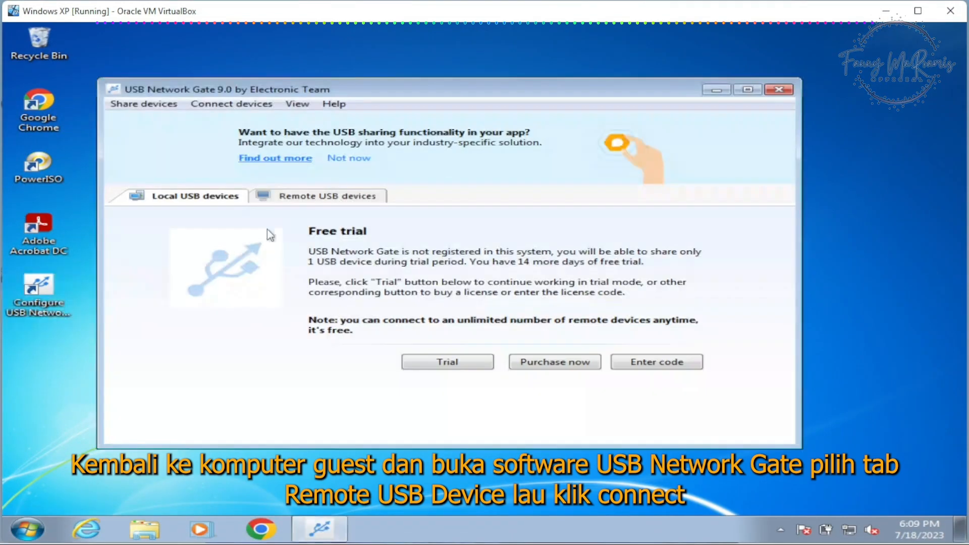
left_click(435, 362)
left_click(328, 200)
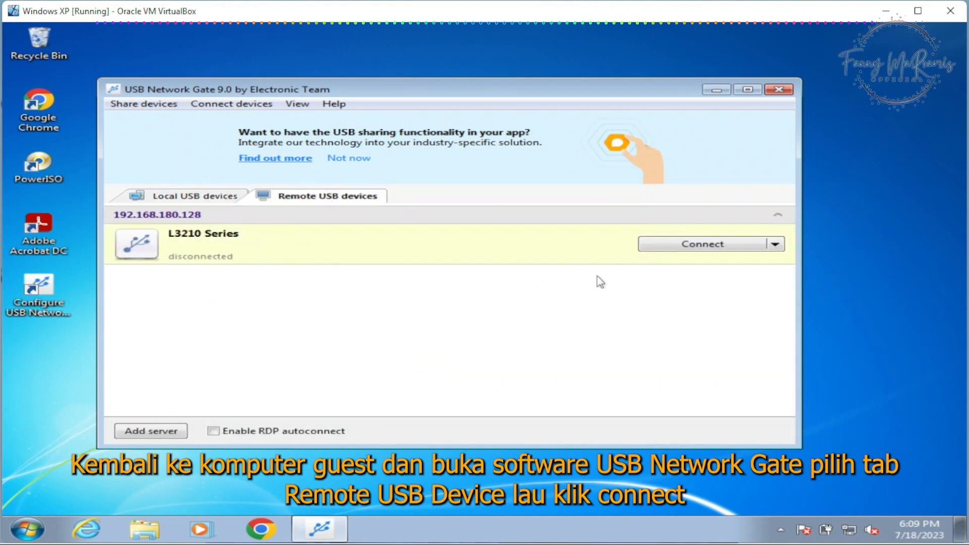
left_click(691, 251)
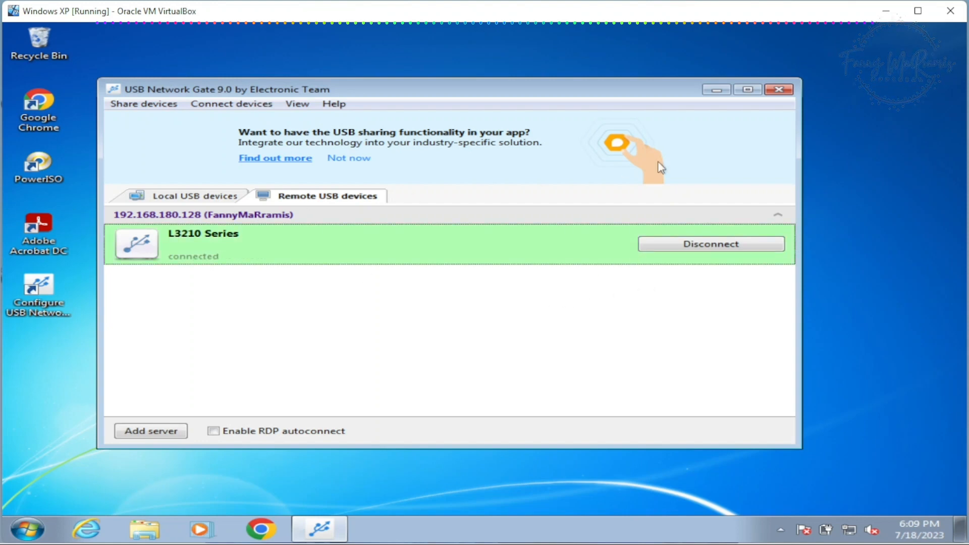
left_click(717, 90)
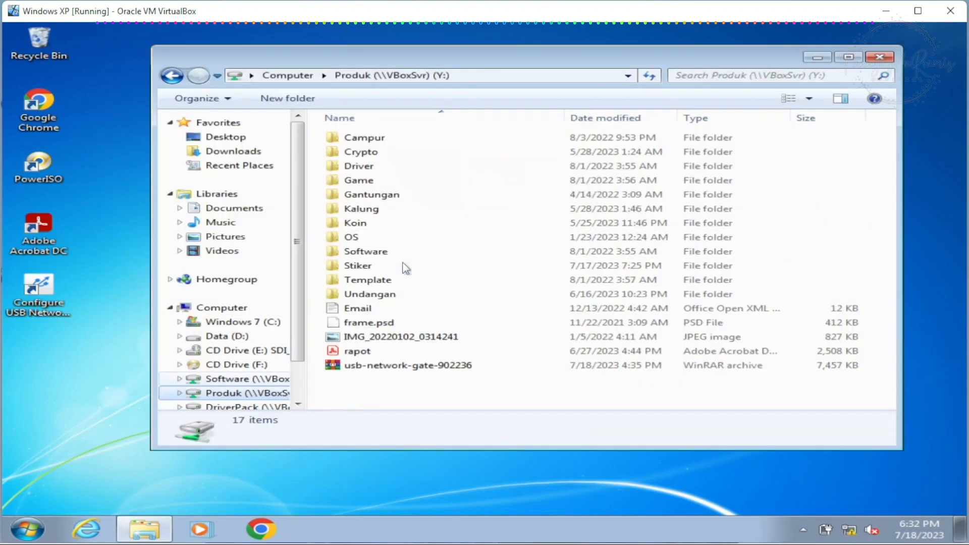
Step: Reopen USB Network Gate in the guest and check the L3210 Series connection options and the local USB device list
left_click(358, 351)
double_click(55, 289)
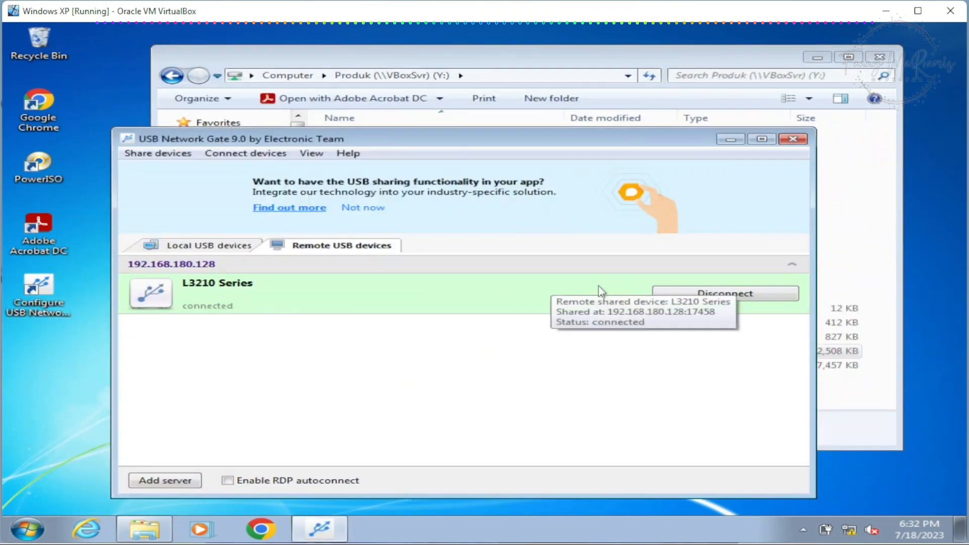
right_click(458, 291)
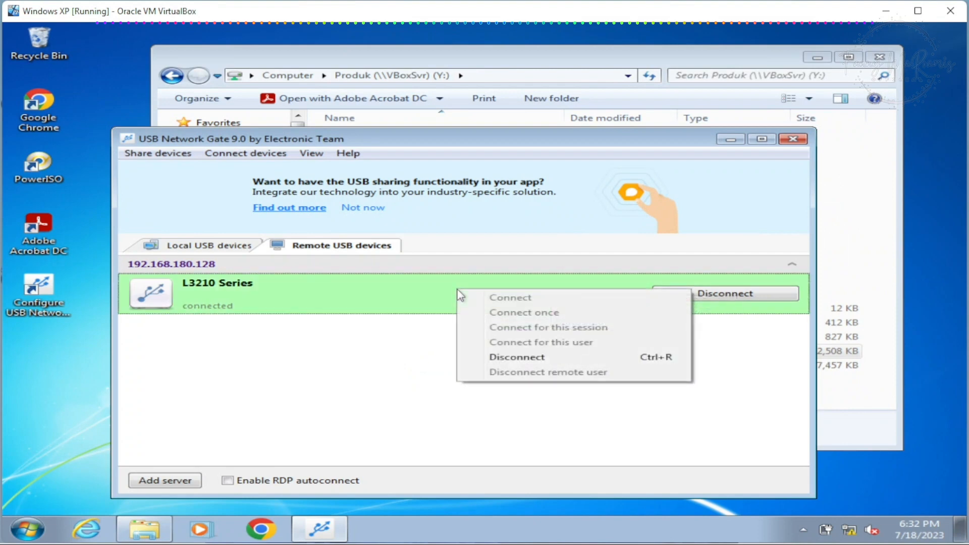
left_click(386, 292)
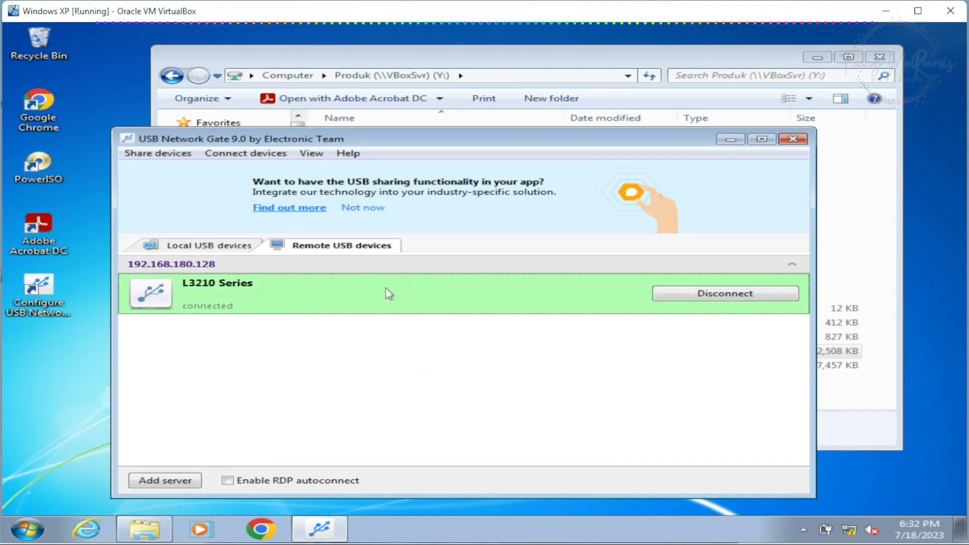
left_click(220, 251)
left_click(456, 411)
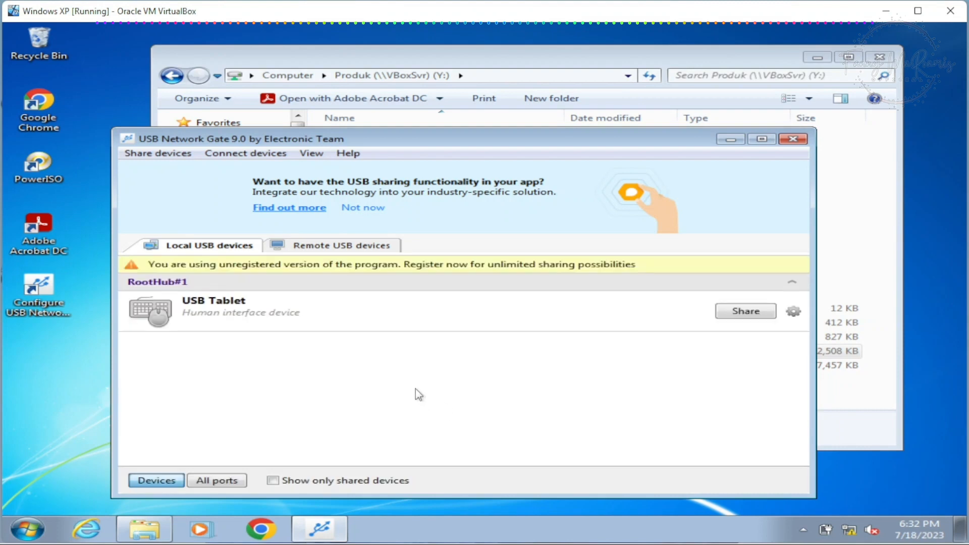
left_click(303, 247)
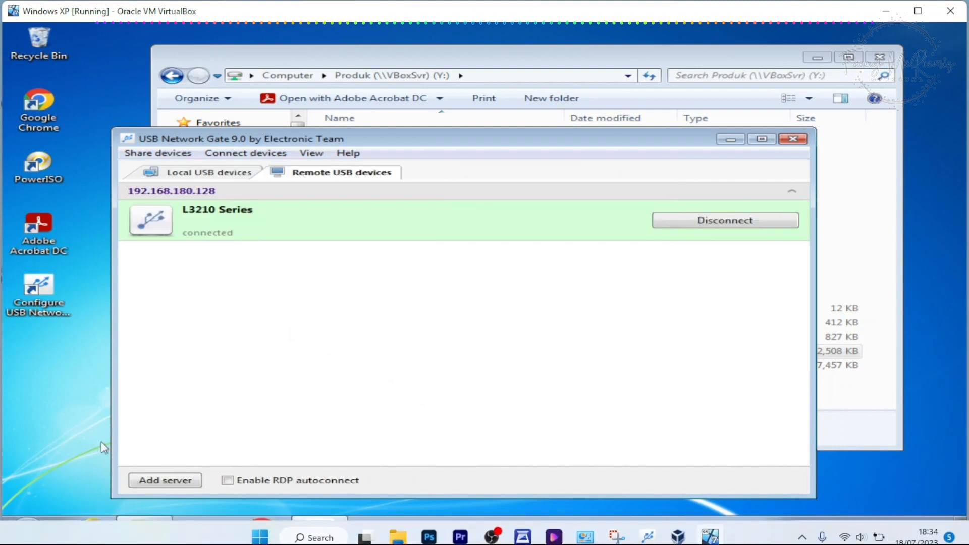
Step: Check the L3210 Series in Control Panel's Devices and Printers, and close that window and USB Network Gate
left_click(28, 529)
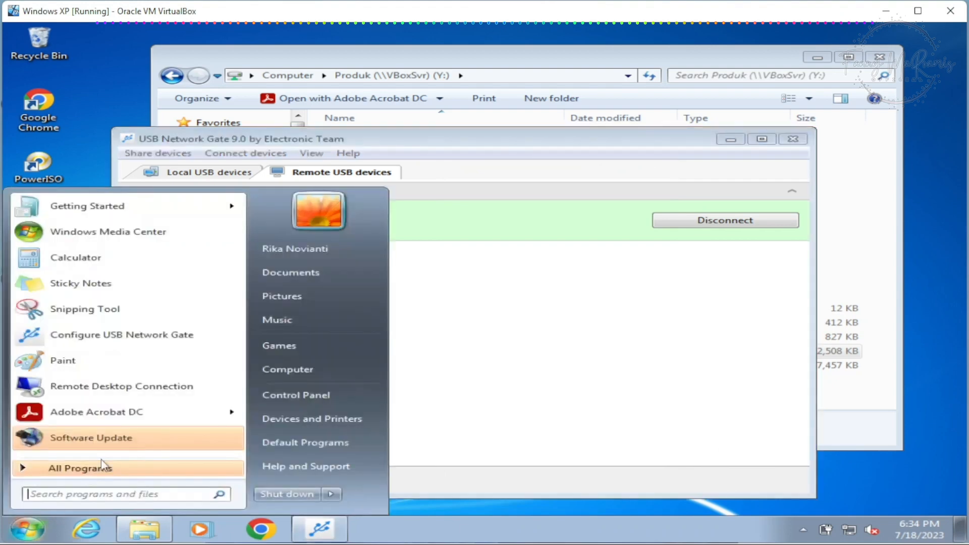
left_click(289, 398)
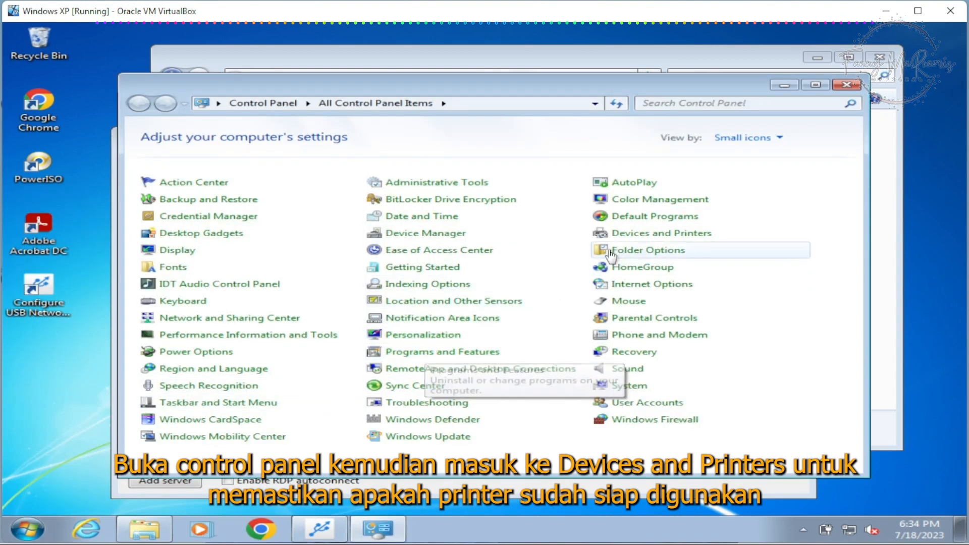
left_click(627, 235)
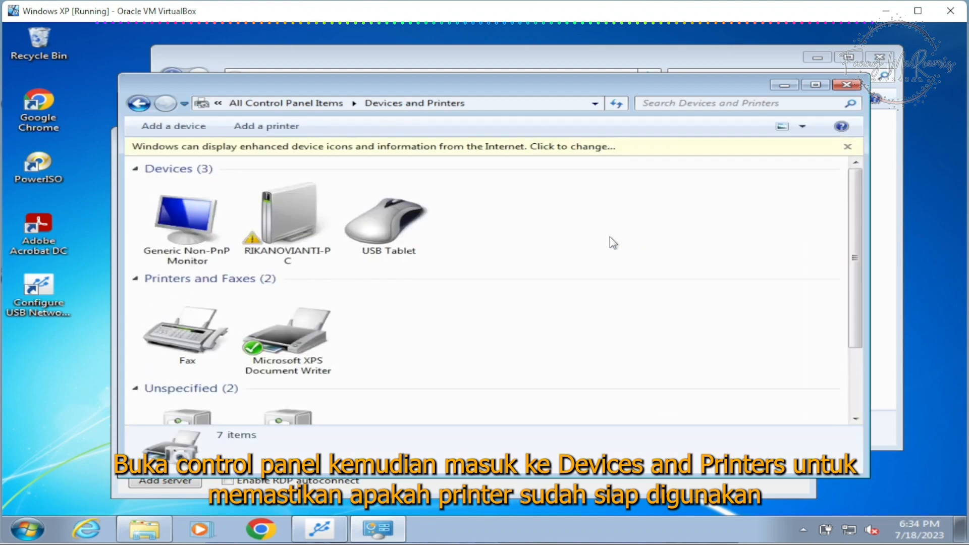
scroll(414, 332, "down", 2)
left_click(189, 353)
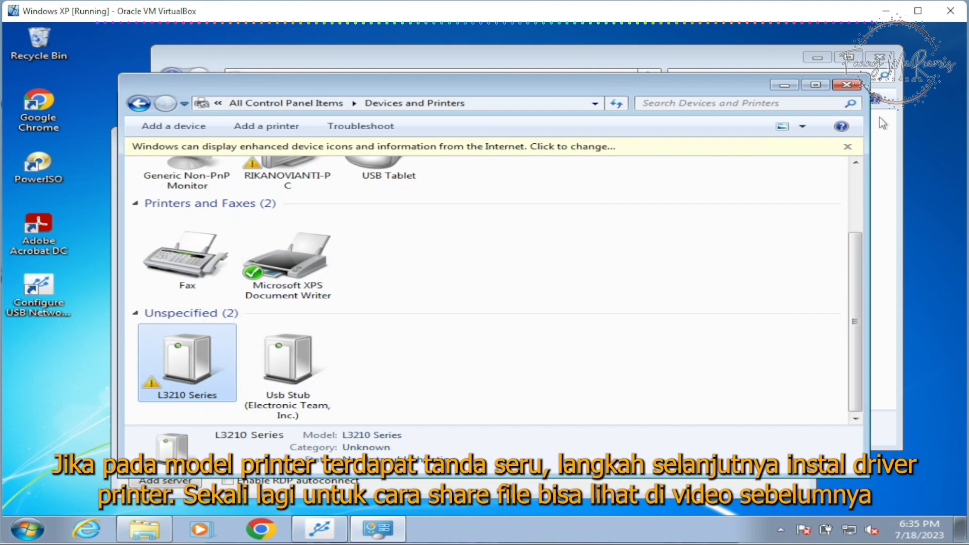
left_click(845, 86)
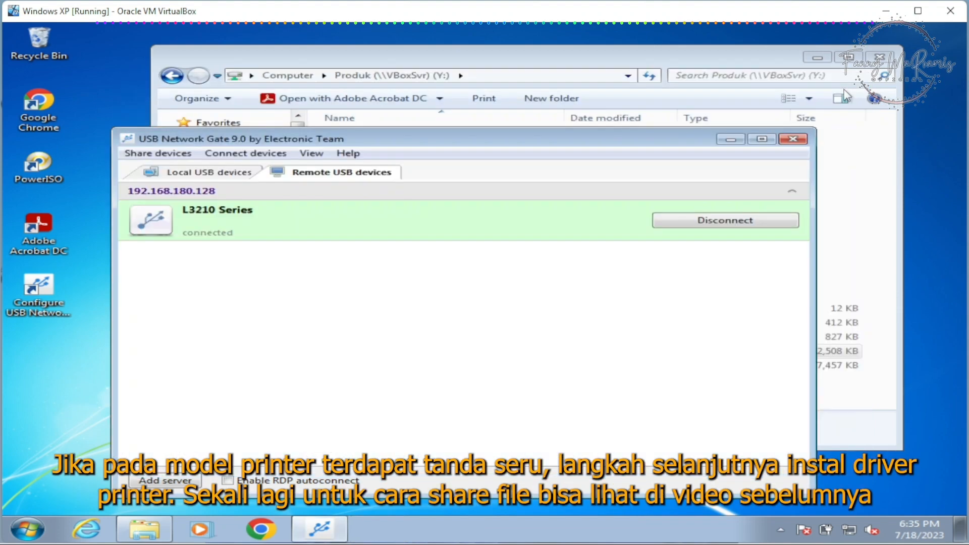
left_click(791, 140)
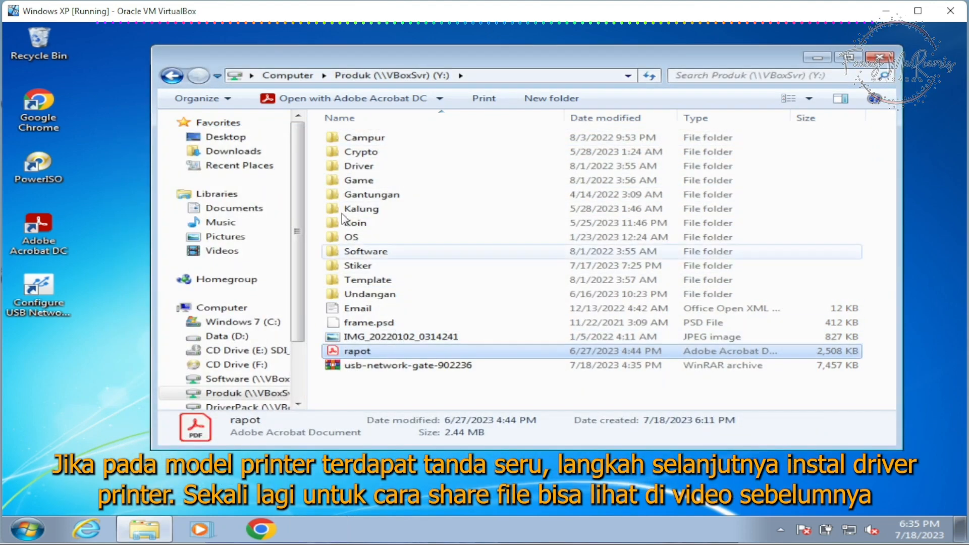
Step: Launch the installer from the DriverEpson.L3210.x64.NesabaMedia archive in DriverPack, allow it, and accept EPSON L3210 Series as default printer with automatic updates
left_click(234, 405)
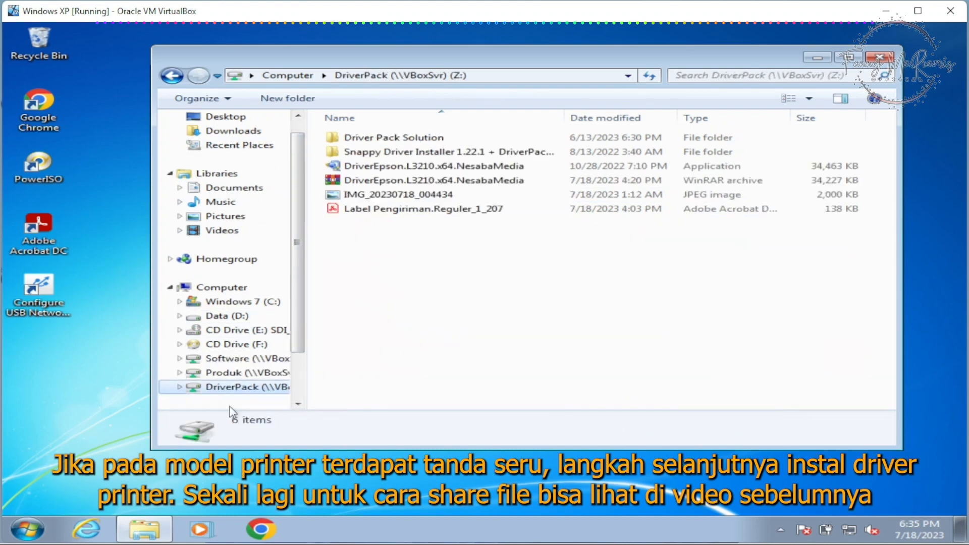
double_click(420, 180)
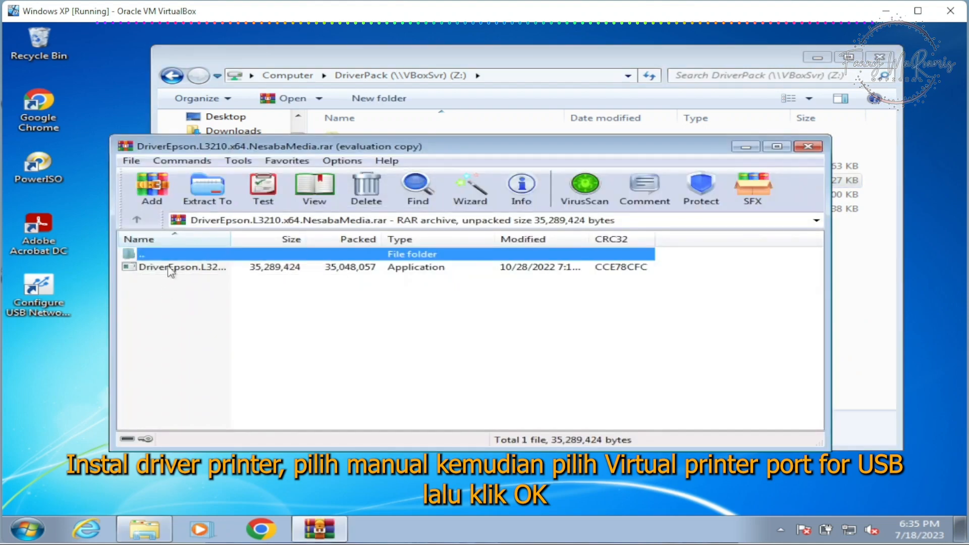
double_click(170, 268)
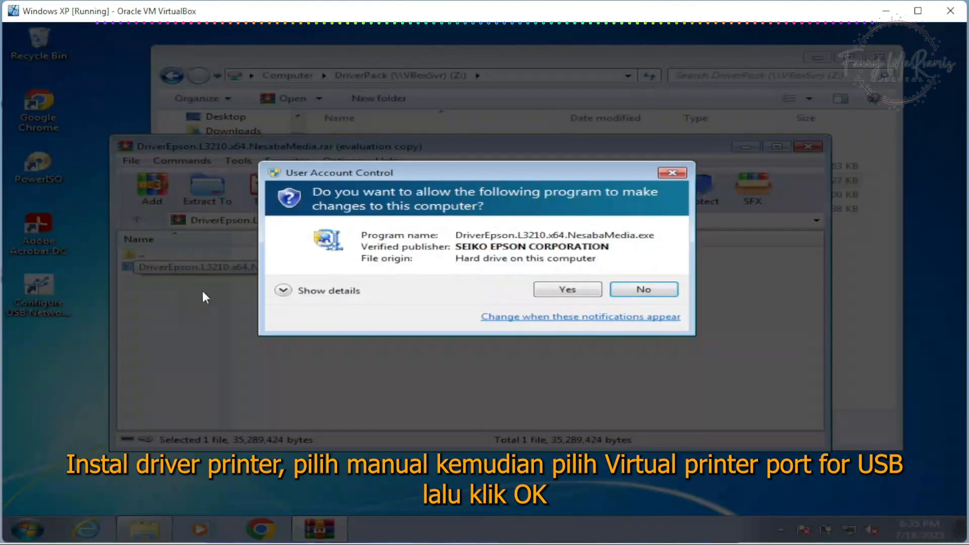
left_click(567, 296)
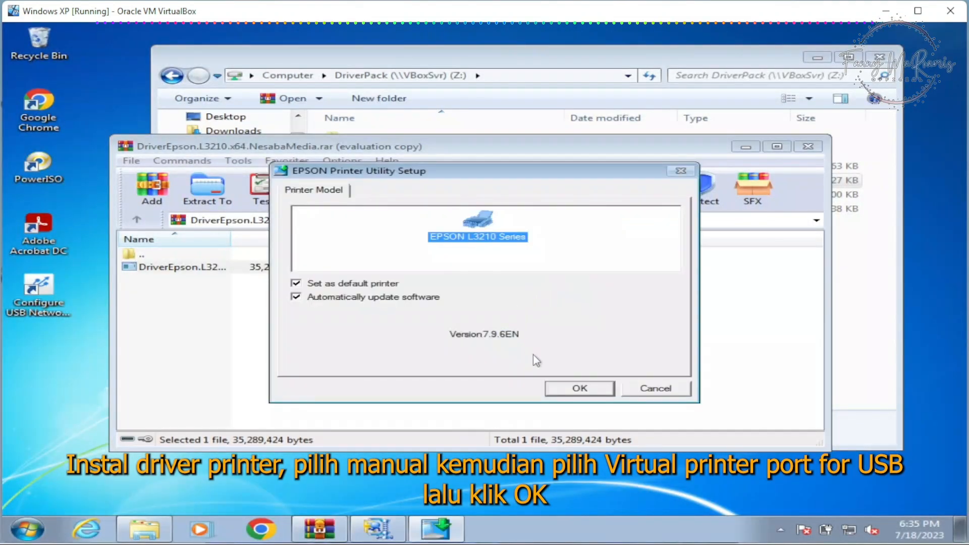
left_click(566, 386)
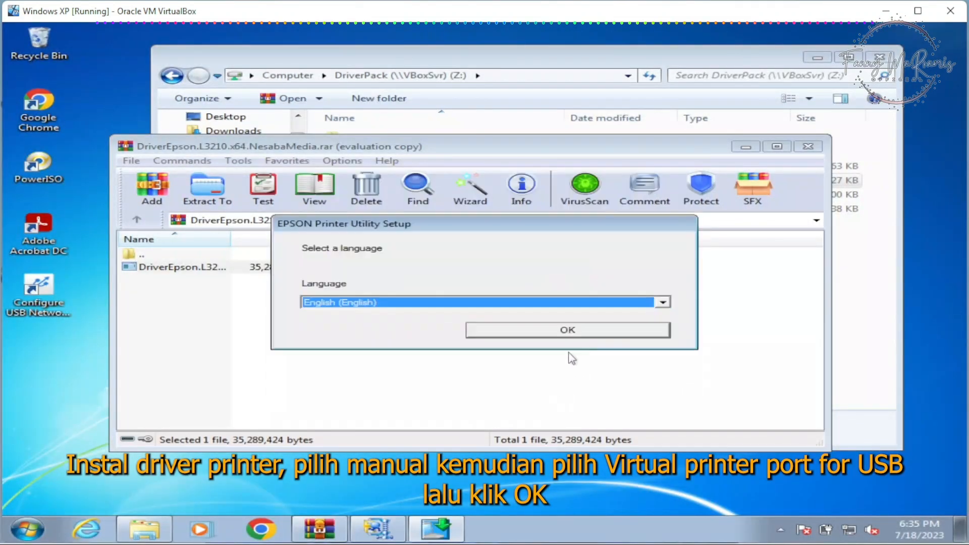
Step: Set the printer setup language to English and agree to the Epson end user license agreement
left_click(561, 332)
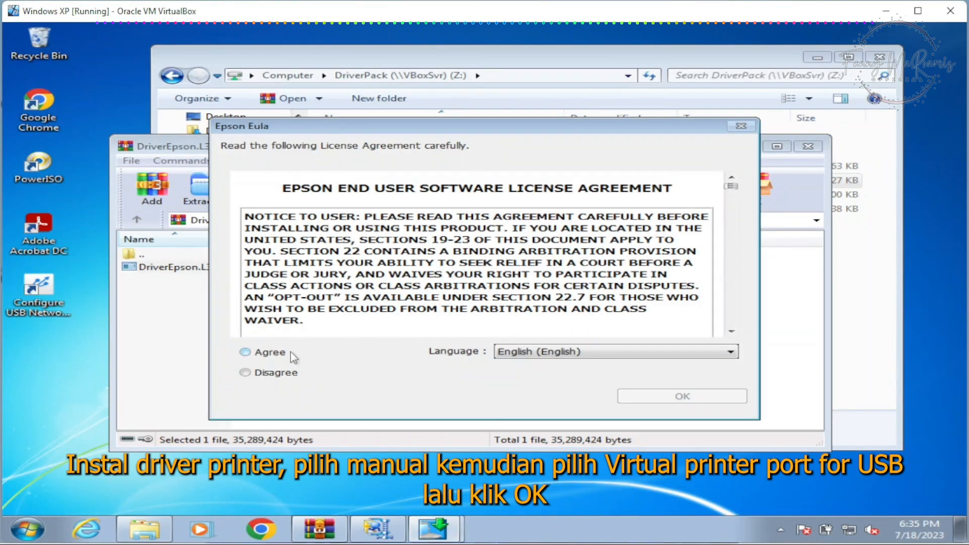
left_click(275, 354)
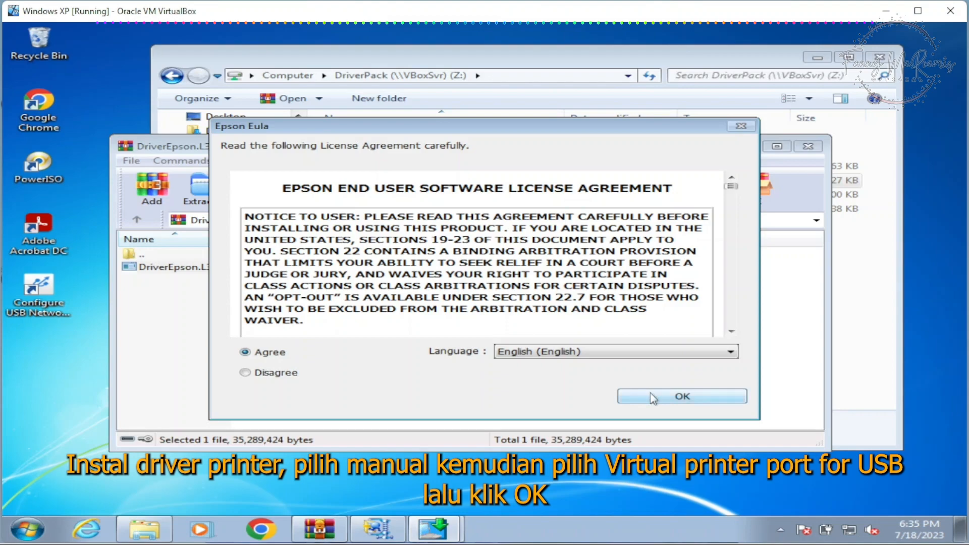
left_click(648, 394)
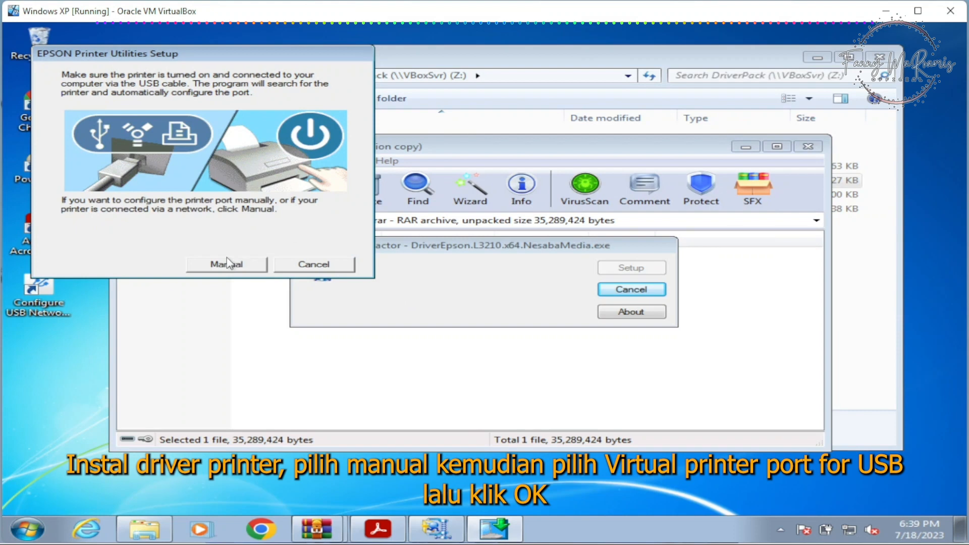
Step: Manually assign port USB001 (Virtual printer port for USB) to finish the driver setup, and close the archive and DriverPack windows
left_click(228, 263)
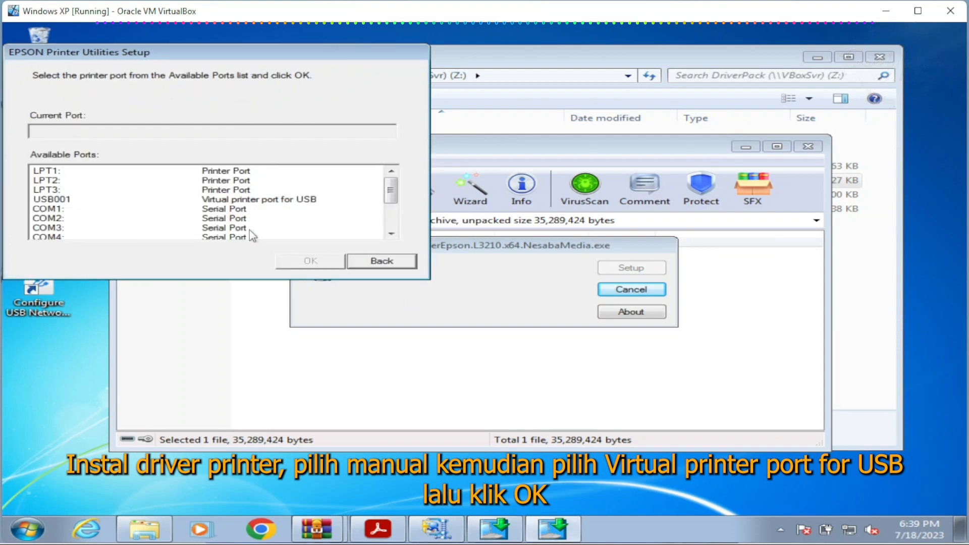
left_click(75, 201)
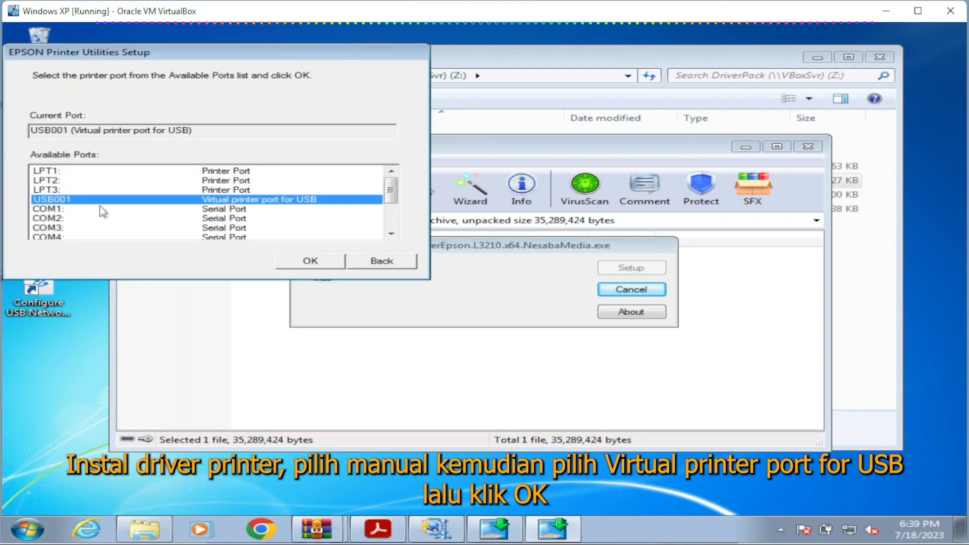
left_click(310, 261)
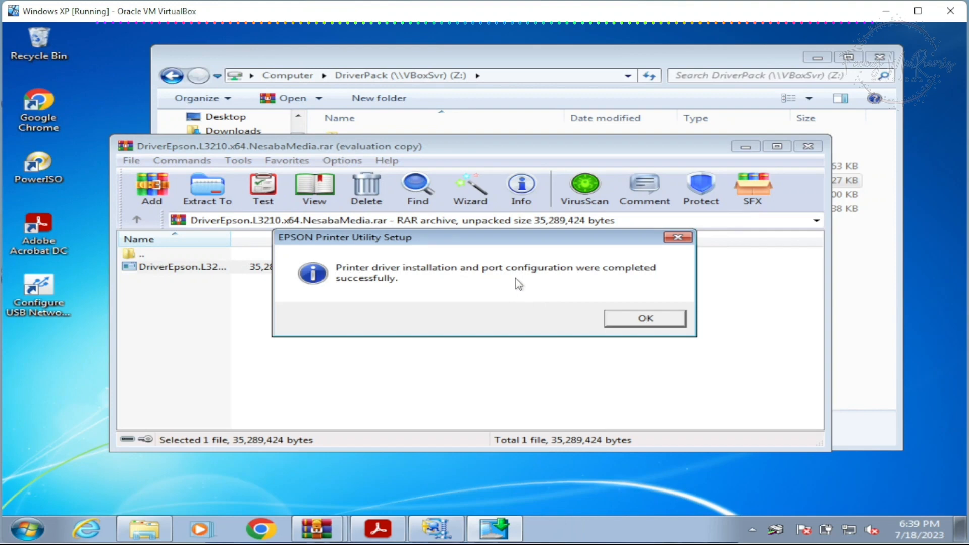
left_click(625, 322)
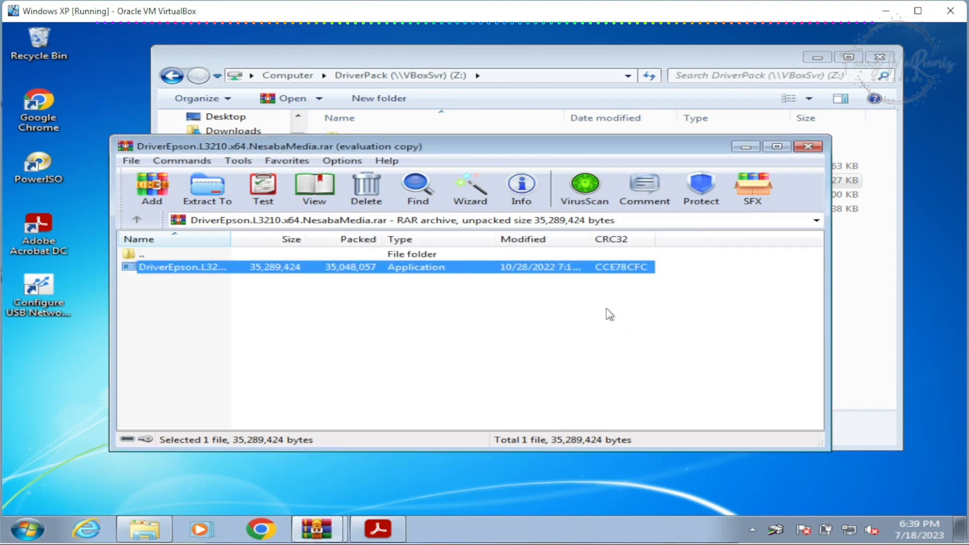
left_click(808, 146)
left_click(878, 58)
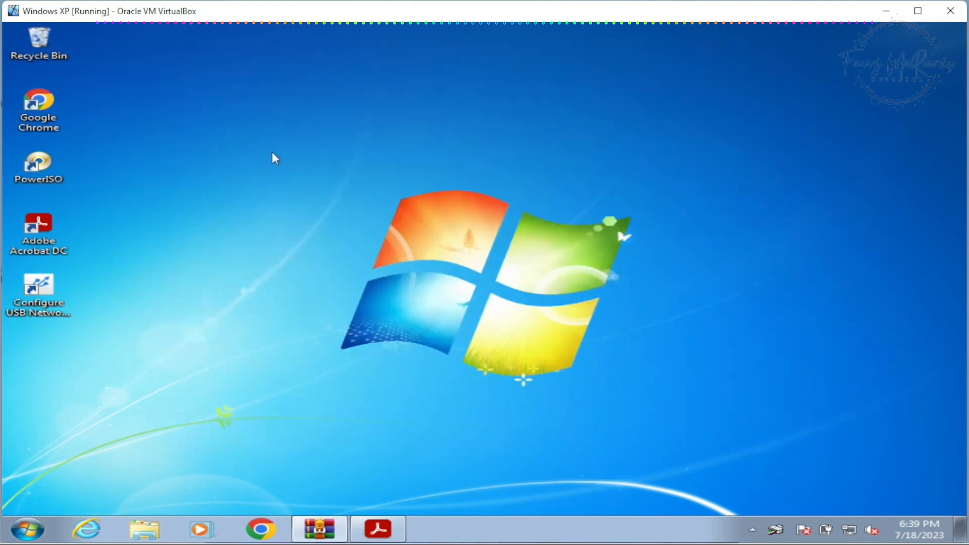
Step: Open the rapot PDF from the Produk (Y:) shared folder in Adobe Acrobat
left_click(144, 530)
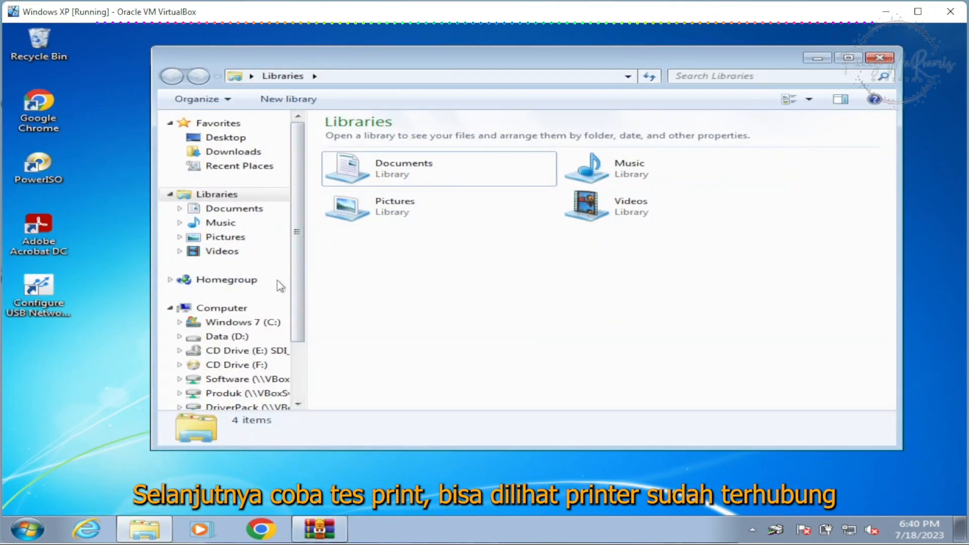
scroll(283, 323, "down", 1)
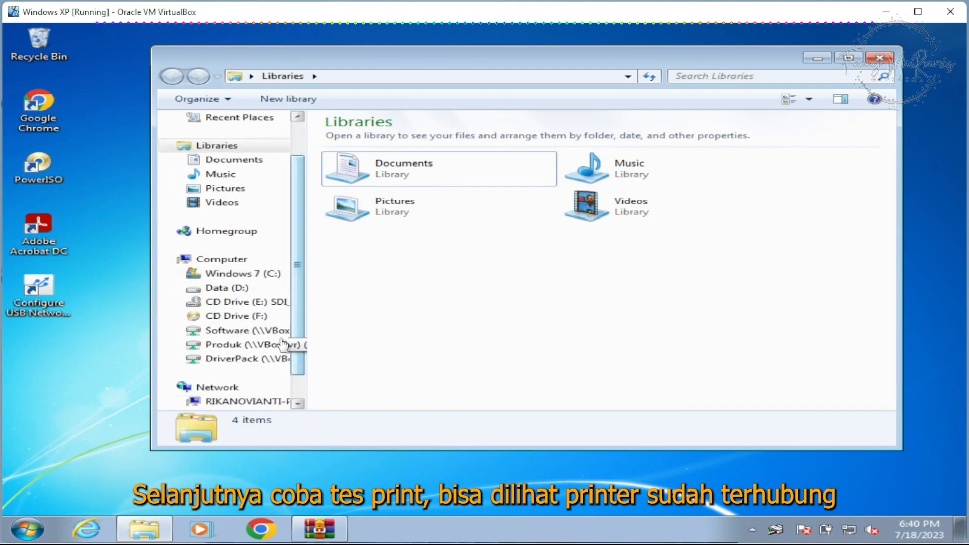
left_click(237, 348)
left_click(358, 351)
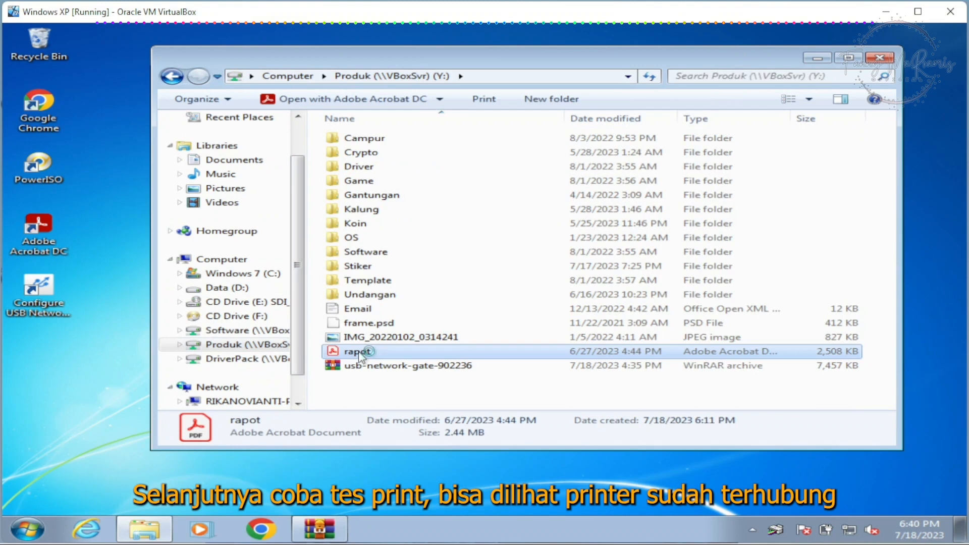
double_click(359, 353)
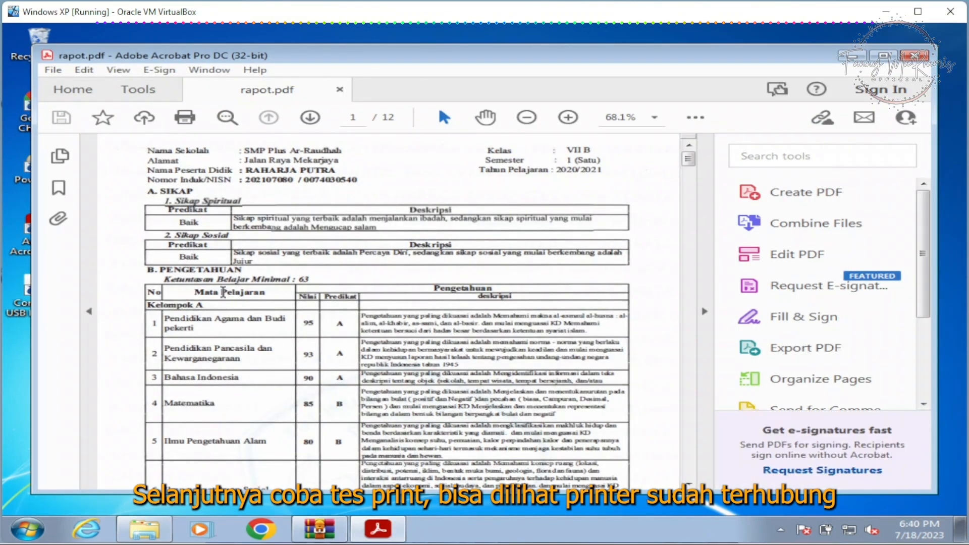
Step: Print rapot.pdf on the EPSON L3210 Series with the document size set to A4 210 x 297 mm
left_click(183, 119)
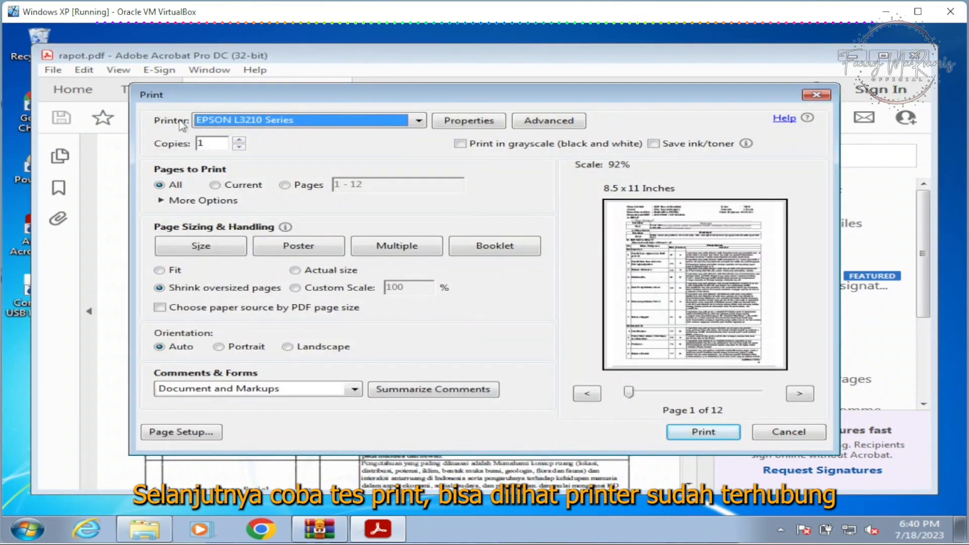
left_click(460, 121)
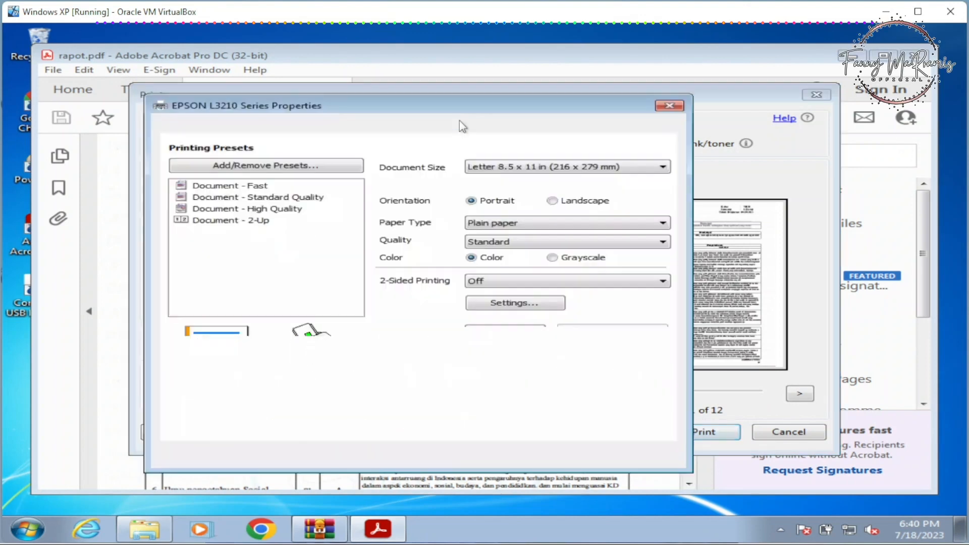
left_click(500, 166)
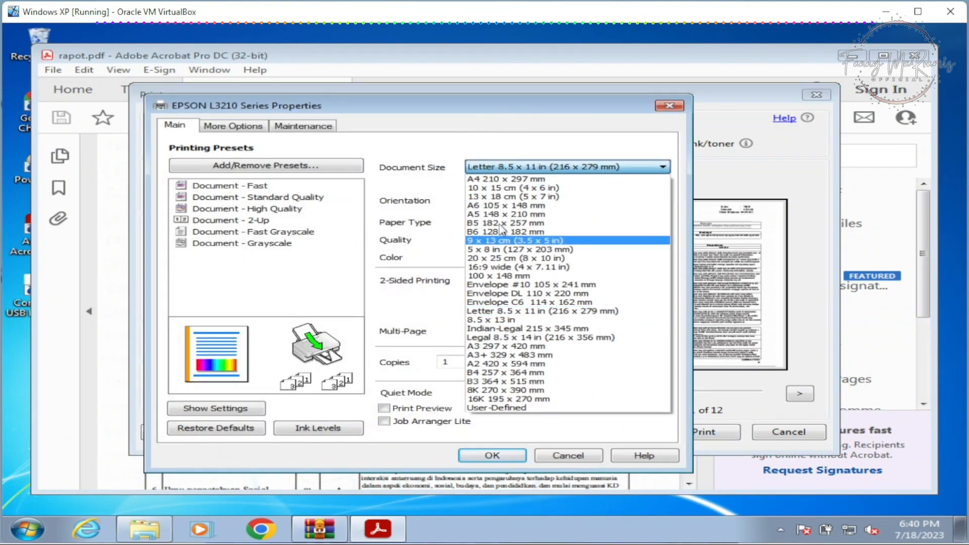
left_click(513, 178)
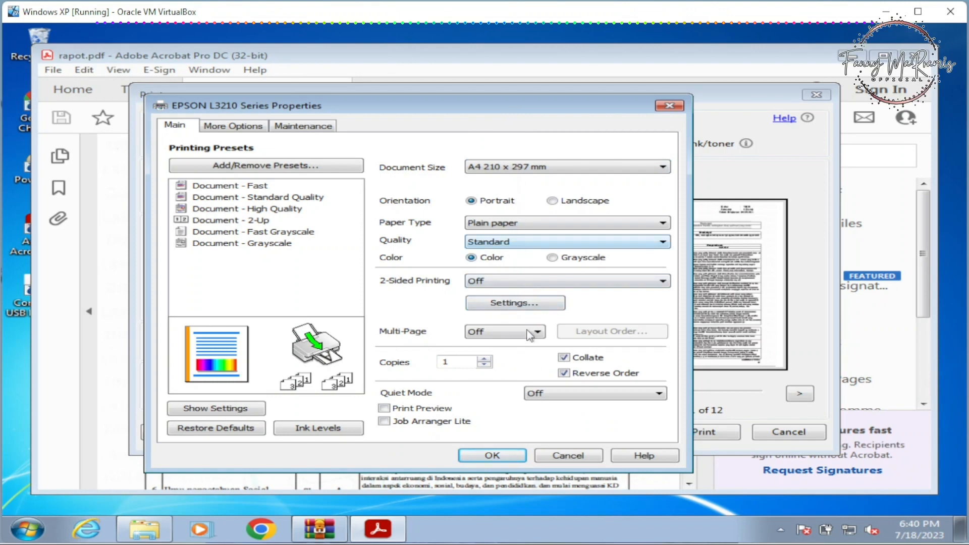
left_click(510, 456)
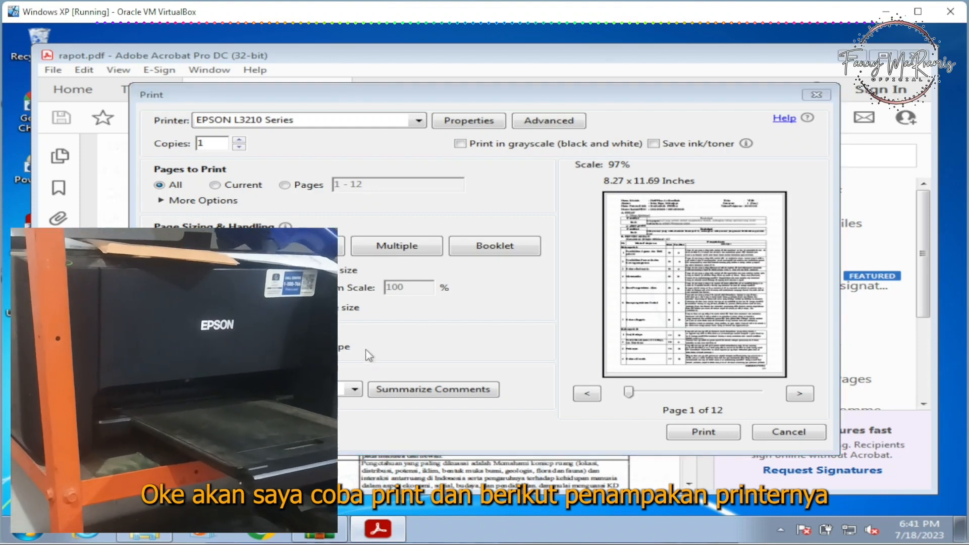
left_click(701, 427)
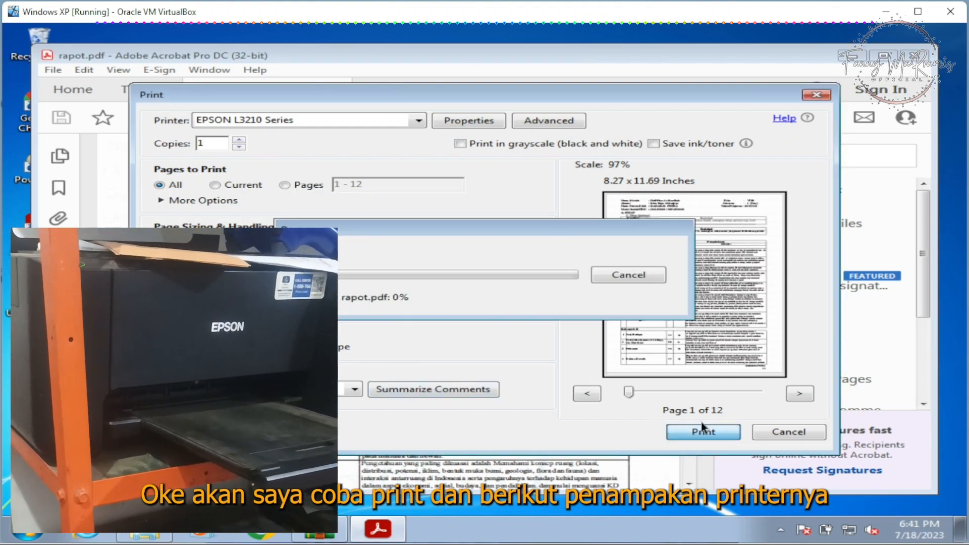